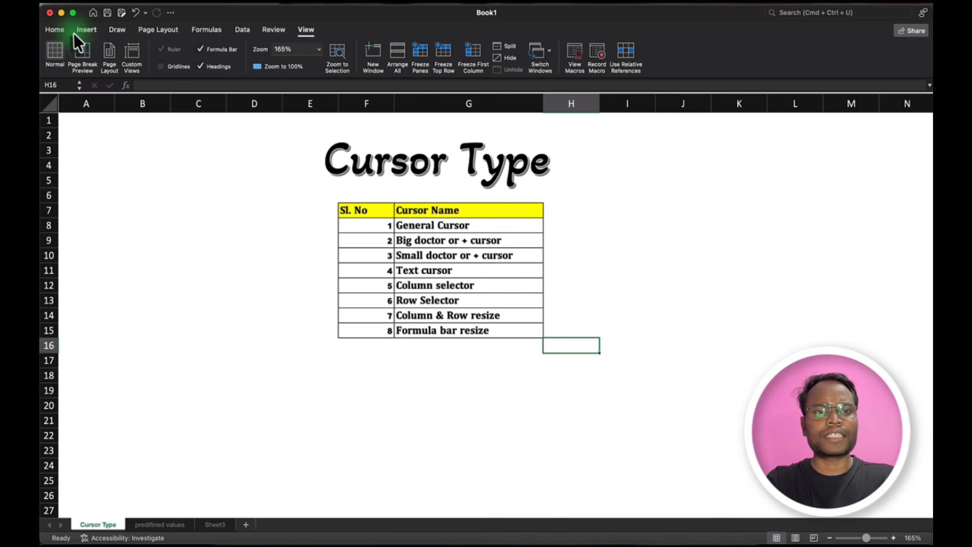
Fill the General Cursor cell in the Cursor Name list with yellow.
{"action": "left_click", "coordinate": [56, 30]}
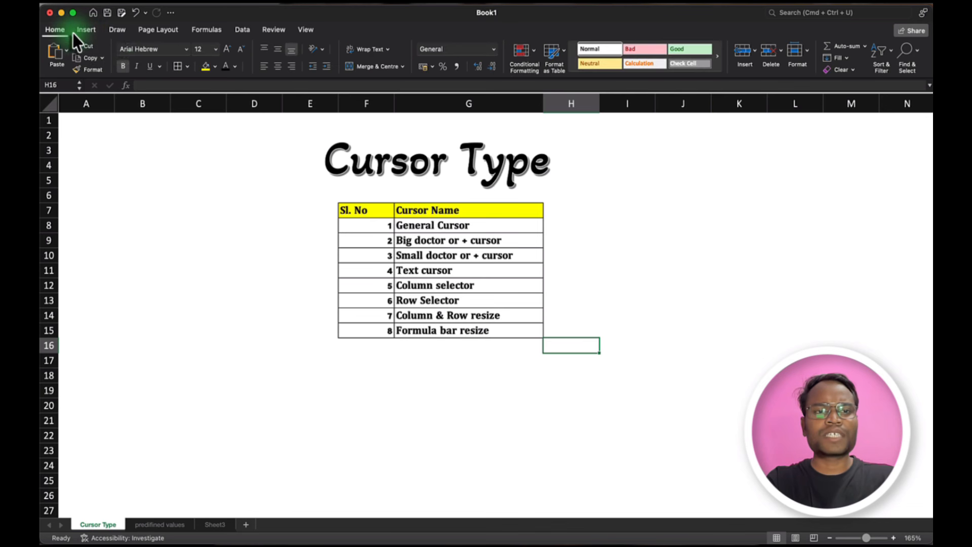
{"action": "left_click", "coordinate": [430, 224]}
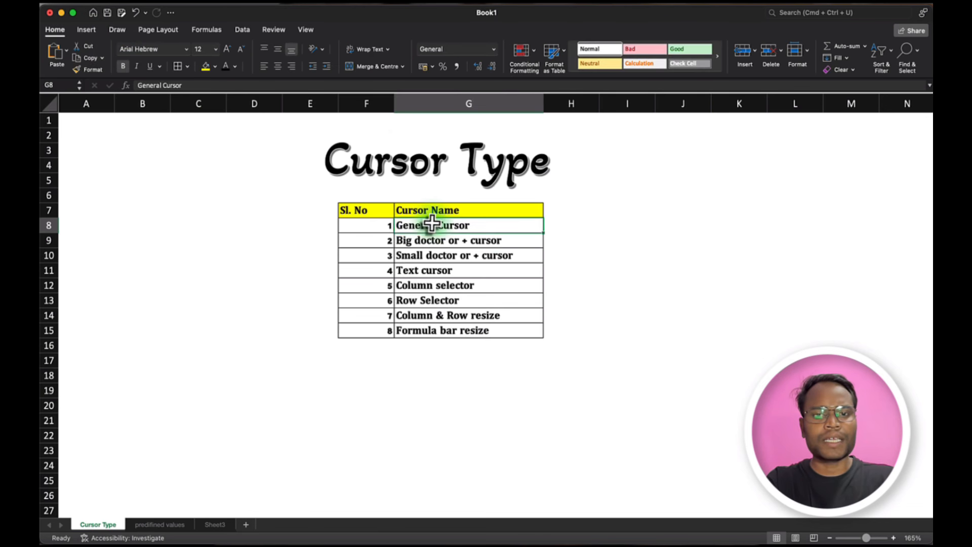
{"action": "left_click", "coordinate": [205, 68]}
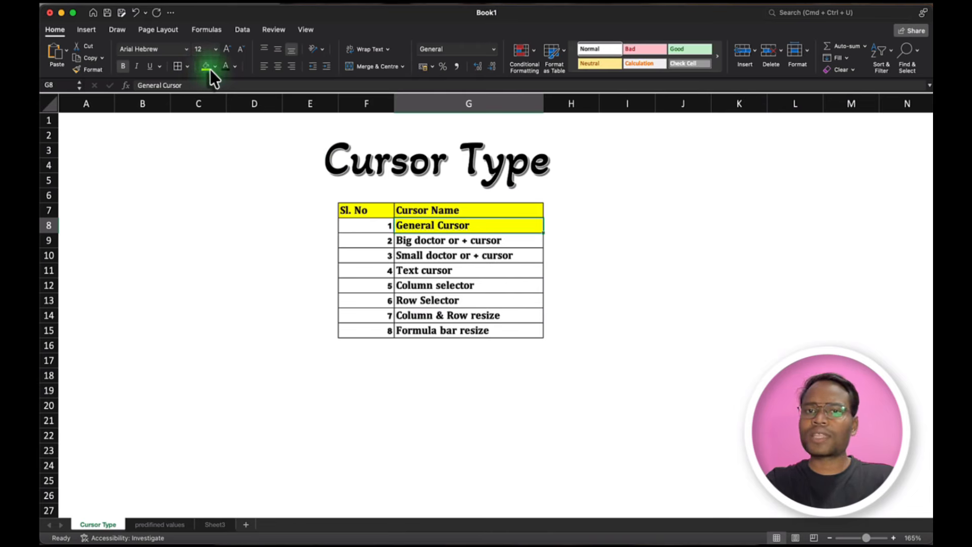
Remove bold from the five entries from Text cursor to Formula bar resize (G11:G15) and make them italic.
{"action": "left_click", "coordinate": [496, 242]}
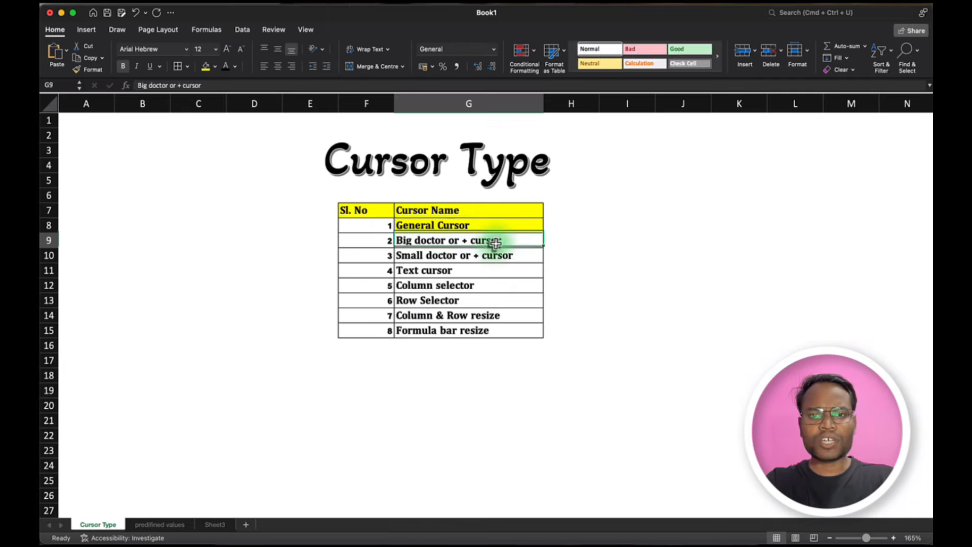
{"action": "left_click", "coordinate": [572, 244]}
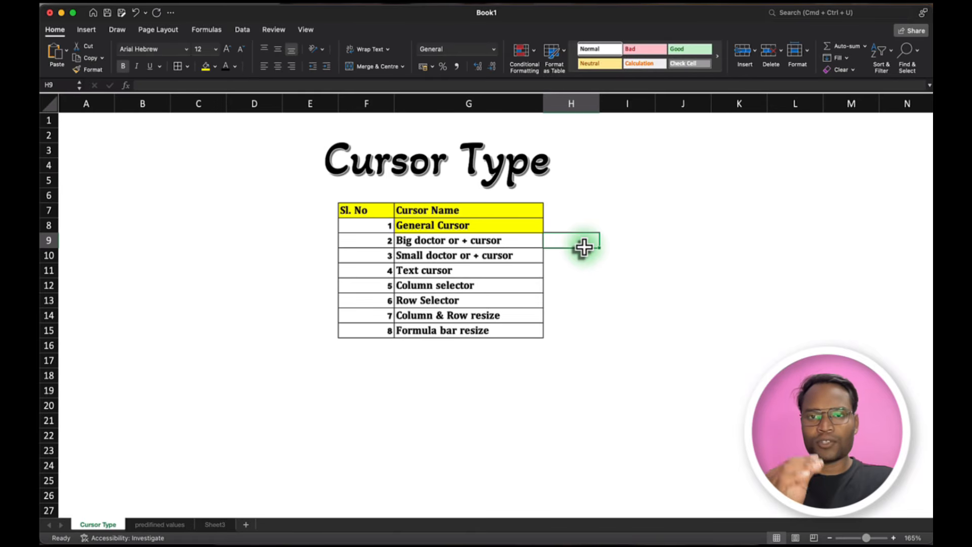
{"action": "left_click", "coordinate": [476, 304]}
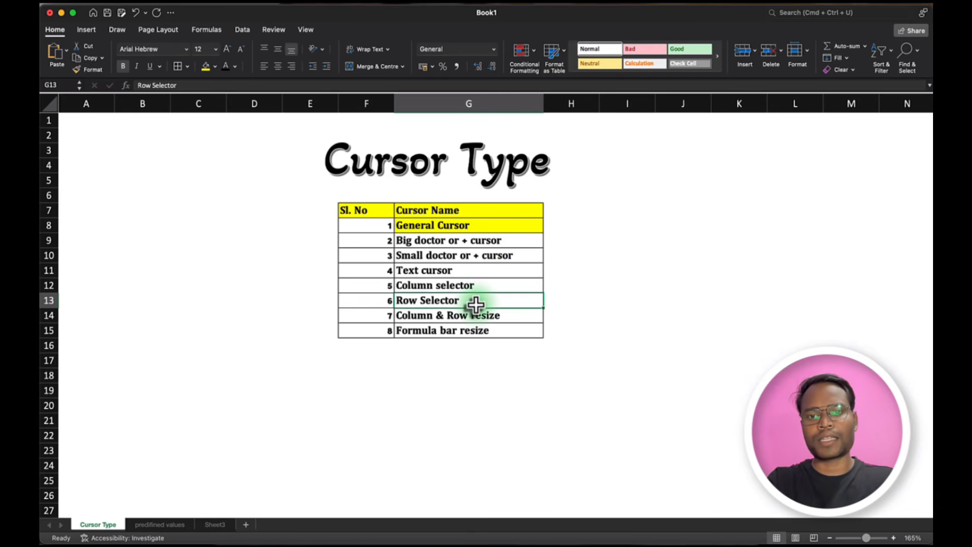
{"action": "left_click", "coordinate": [502, 288]}
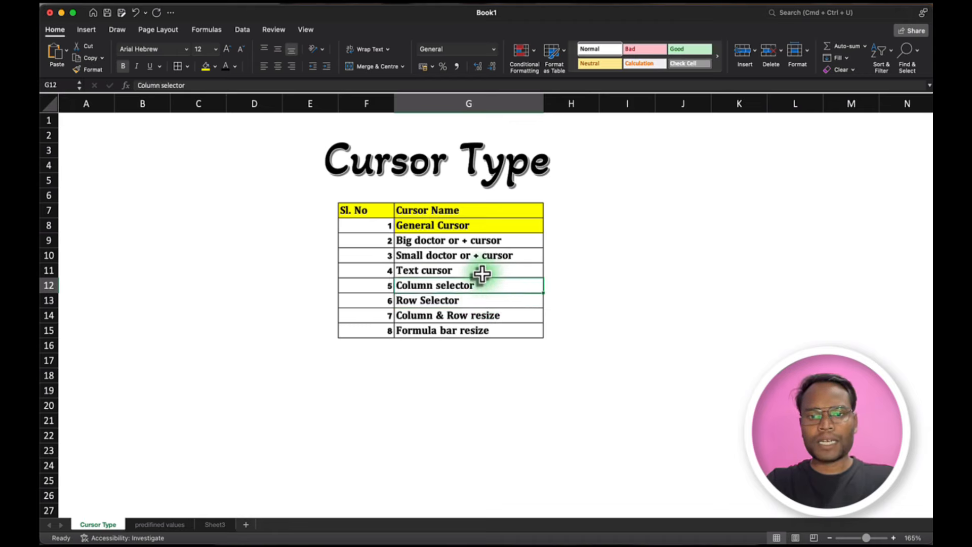
{"action": "left_click", "coordinate": [498, 271]}
{"action": "left_click_drag", "start_coordinate": [501, 272], "coordinate": [505, 327]}
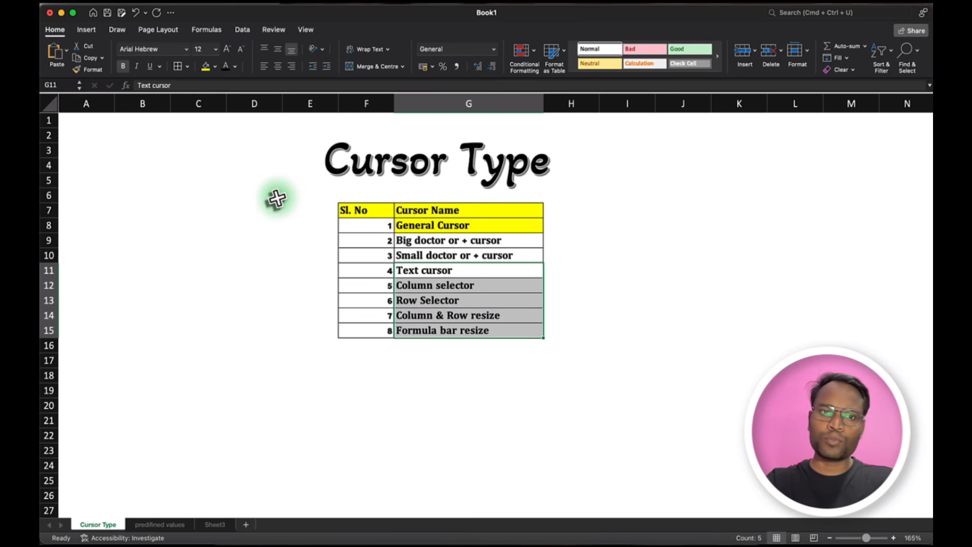
{"action": "left_click", "coordinate": [121, 67]}
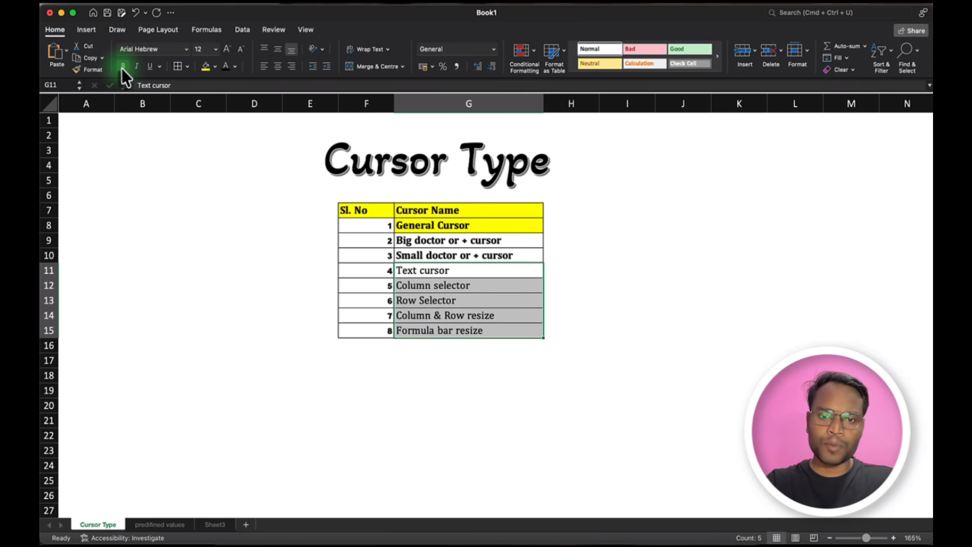
{"action": "left_click", "coordinate": [138, 68]}
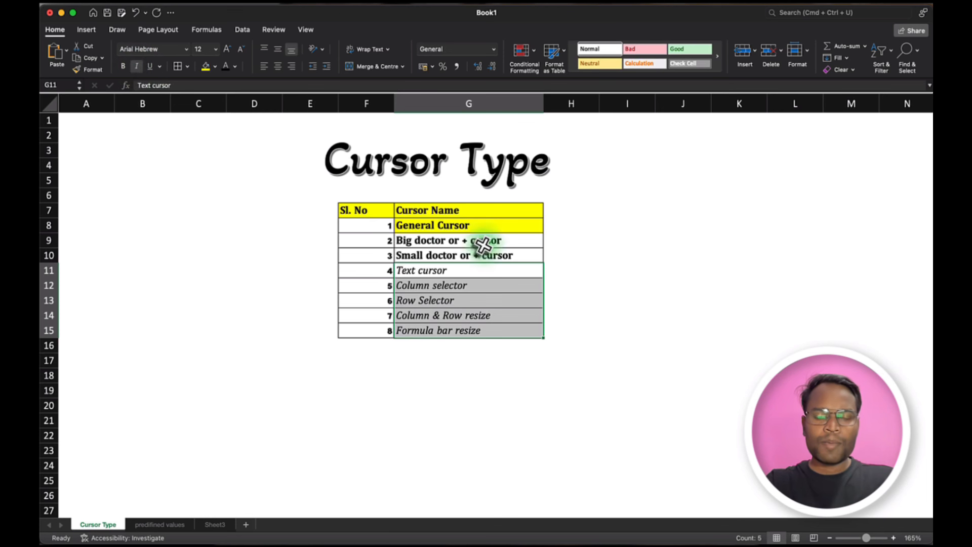
Make the non-adjacent entries Text cursor and Column & Row resize bold together.
{"action": "left_click", "coordinate": [525, 242]}
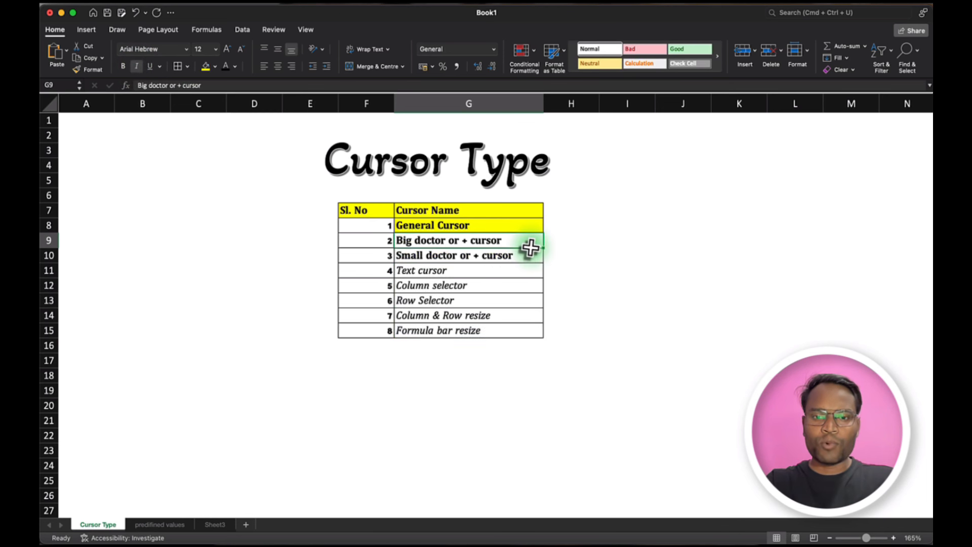
{"action": "left_click", "coordinate": [487, 270]}
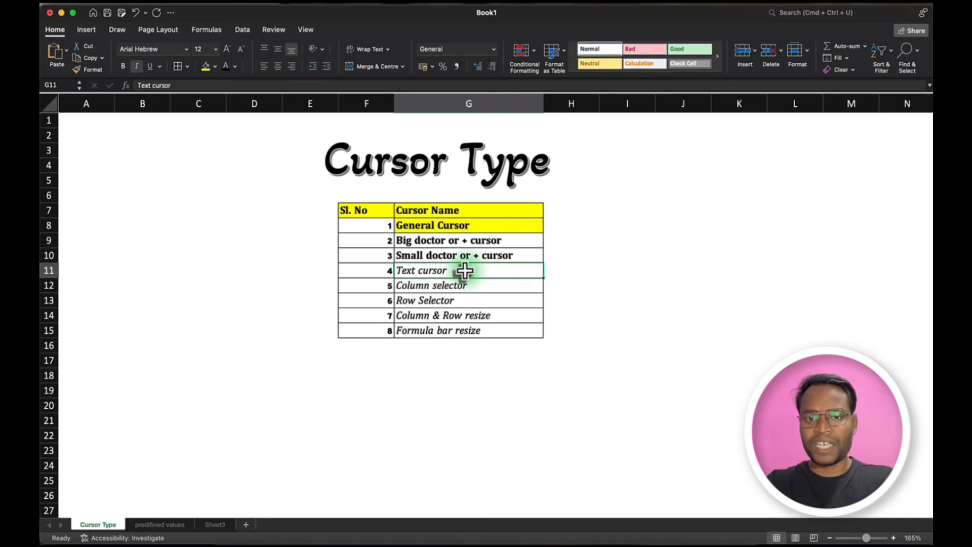
{"action": "left_click_drag", "start_coordinate": [461, 270], "coordinate": [464, 332]}
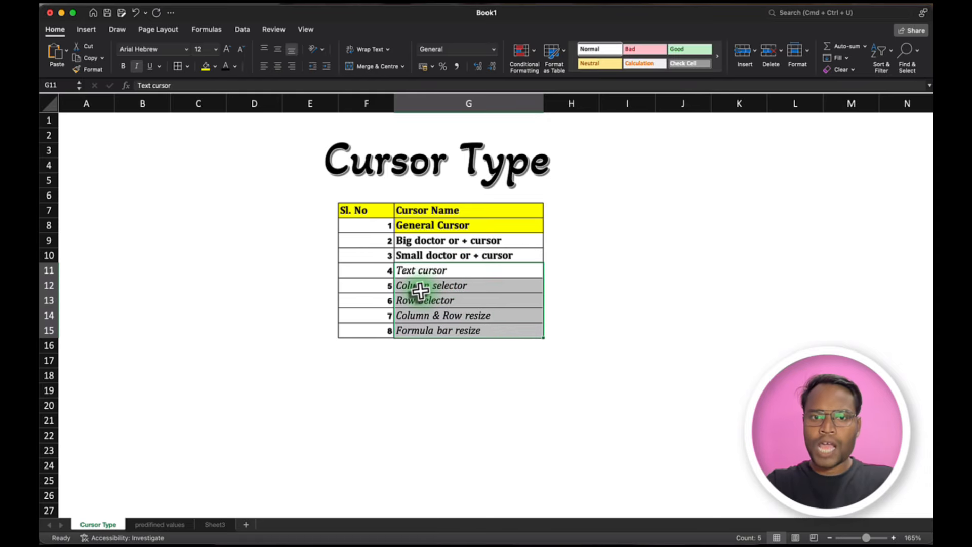
{"action": "left_click", "coordinate": [627, 241]}
{"action": "left_click", "coordinate": [477, 271]}
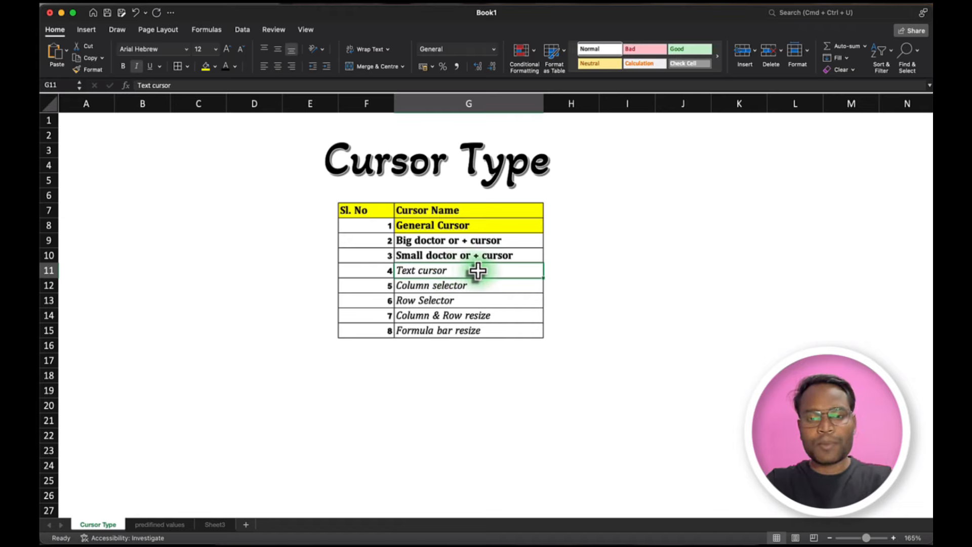
{"action": "left_click", "coordinate": [451, 315], "text": "super"}
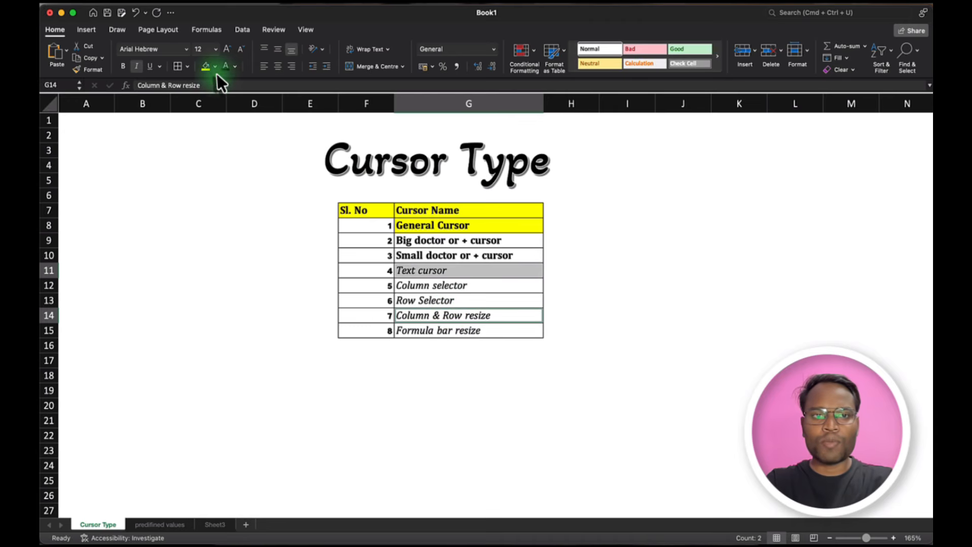
{"action": "left_click", "coordinate": [123, 66]}
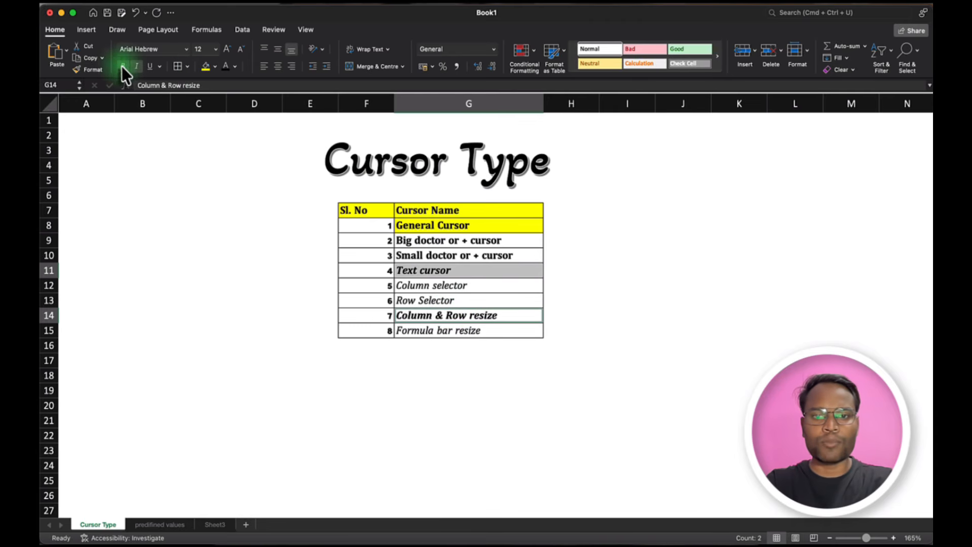
{"action": "left_click", "coordinate": [673, 273]}
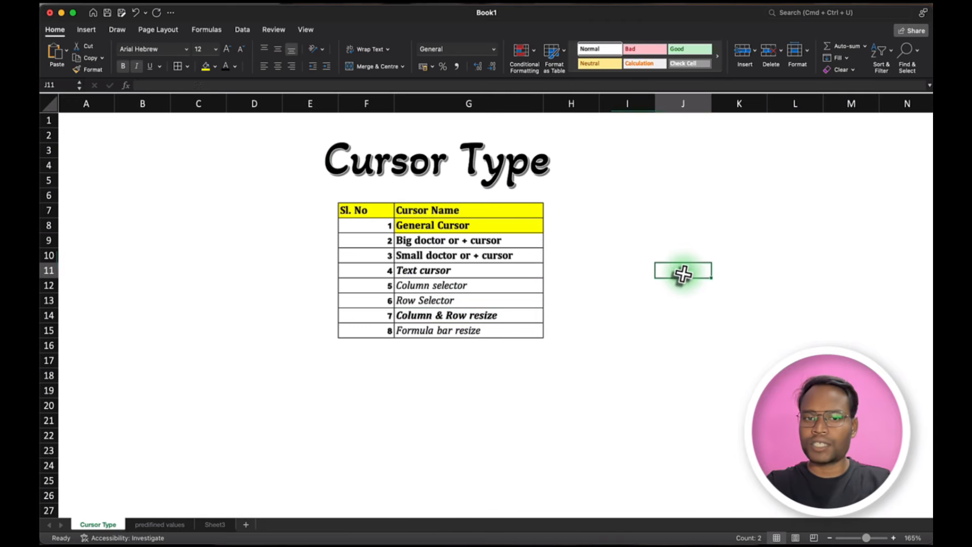
Fill the Big doctor or + cursor cell with yellow.
{"action": "left_click", "coordinate": [524, 274]}
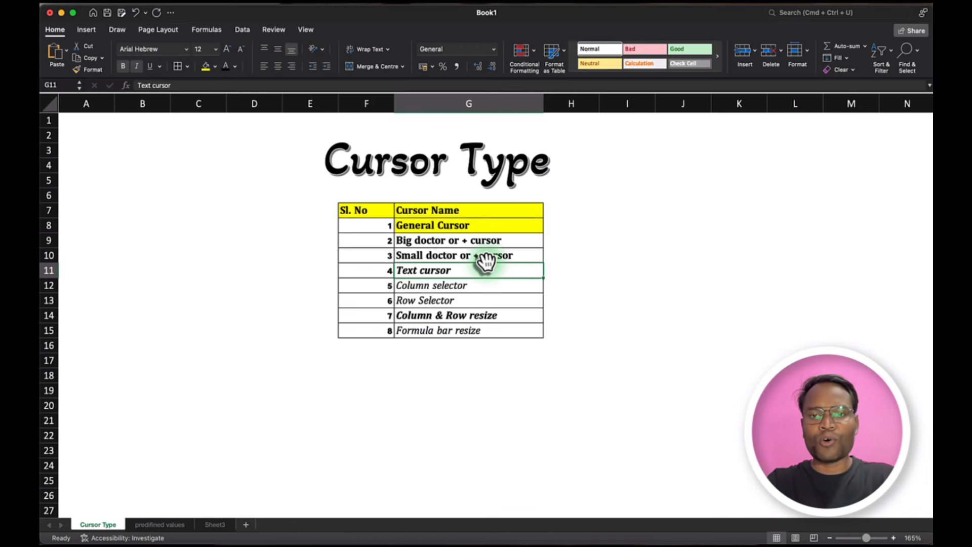
{"action": "left_click", "coordinate": [457, 253]}
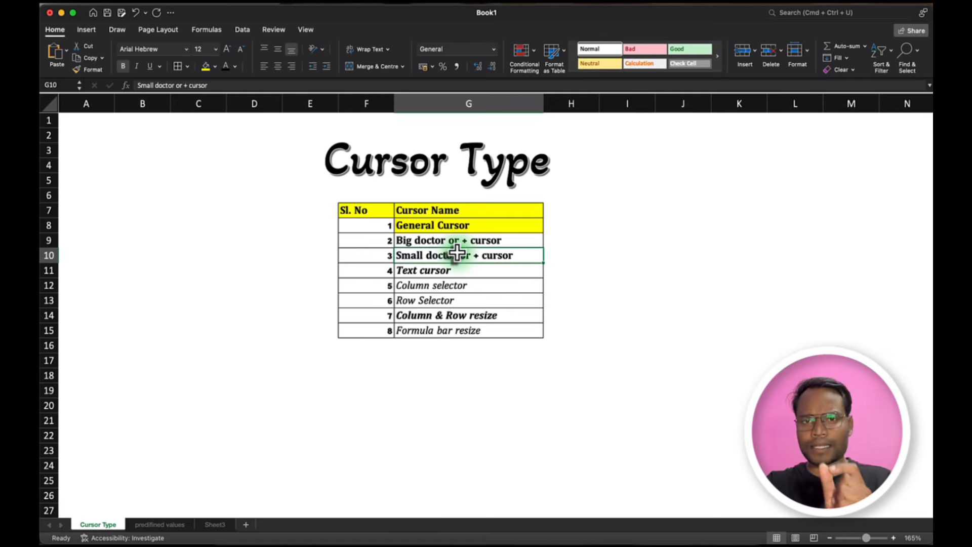
{"action": "left_click", "coordinate": [445, 242]}
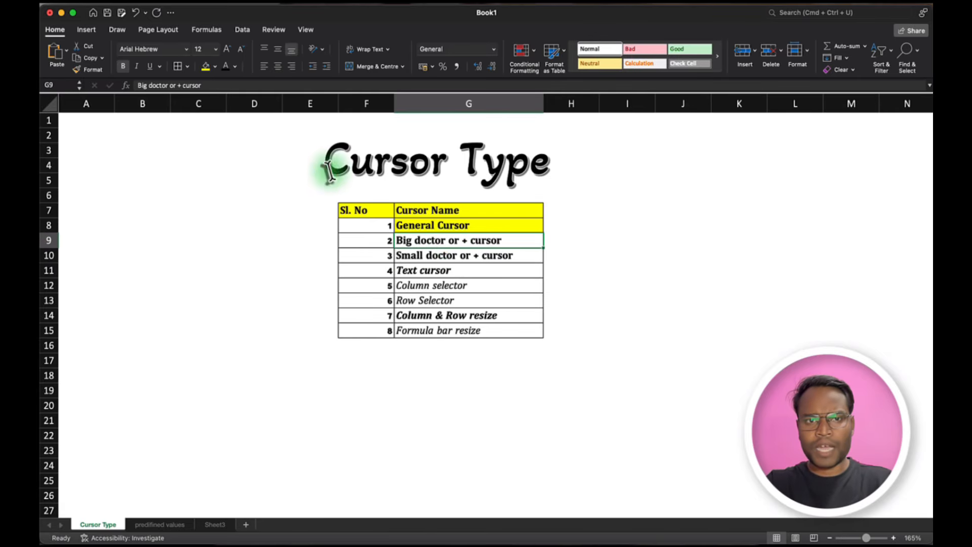
{"action": "left_click", "coordinate": [206, 67]}
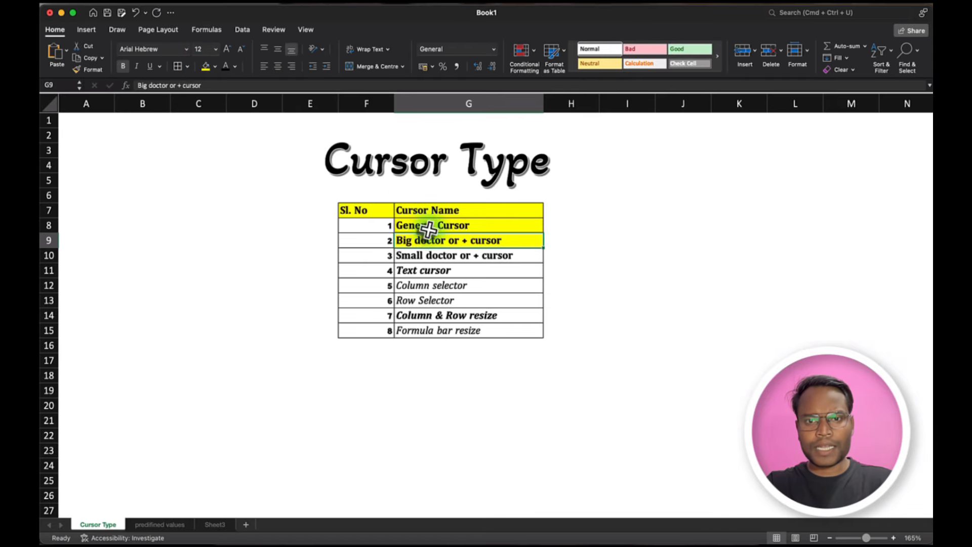
Enter the text "This is excel class" in cell K10 through the formula bar.
{"action": "left_click", "coordinate": [435, 270]}
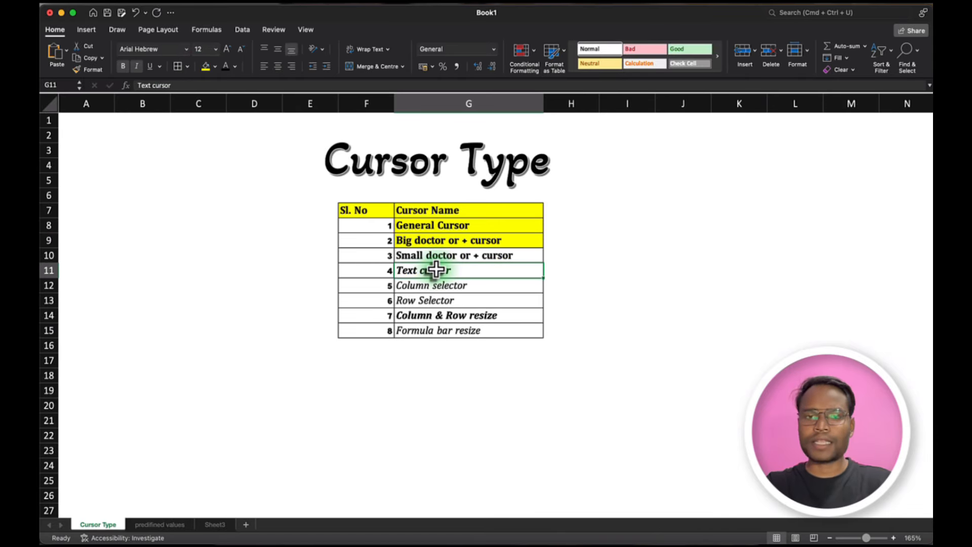
{"action": "left_click", "coordinate": [188, 86]}
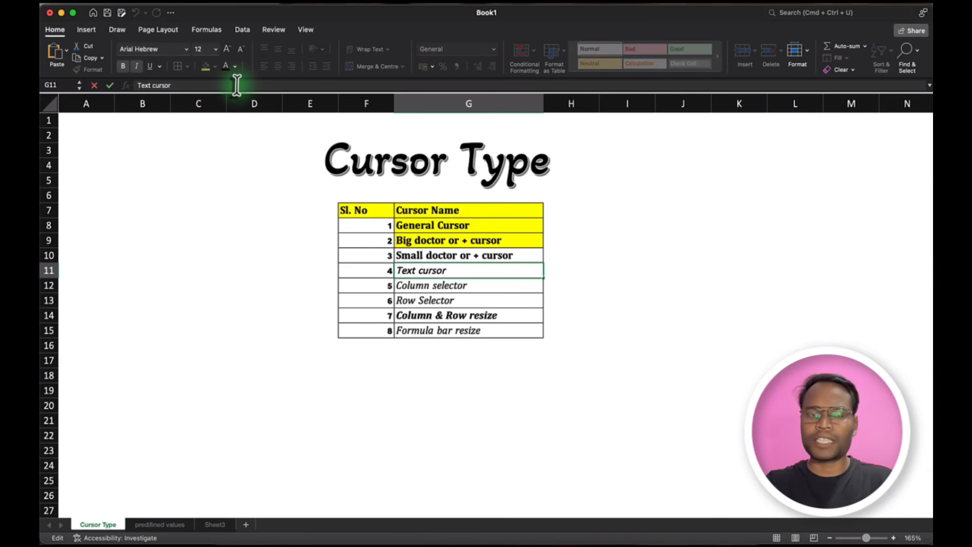
{"action": "left_click", "coordinate": [716, 257]}
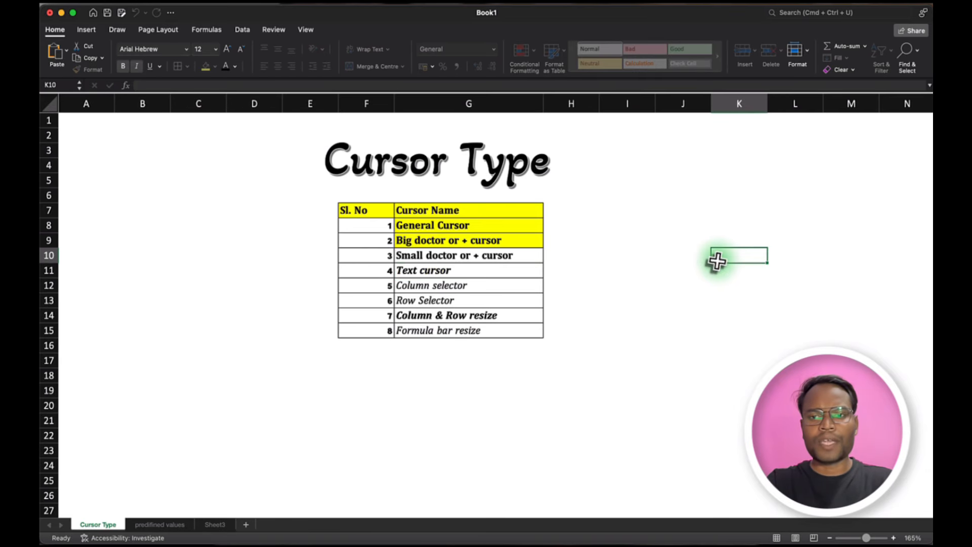
{"action": "left_click", "coordinate": [225, 86]}
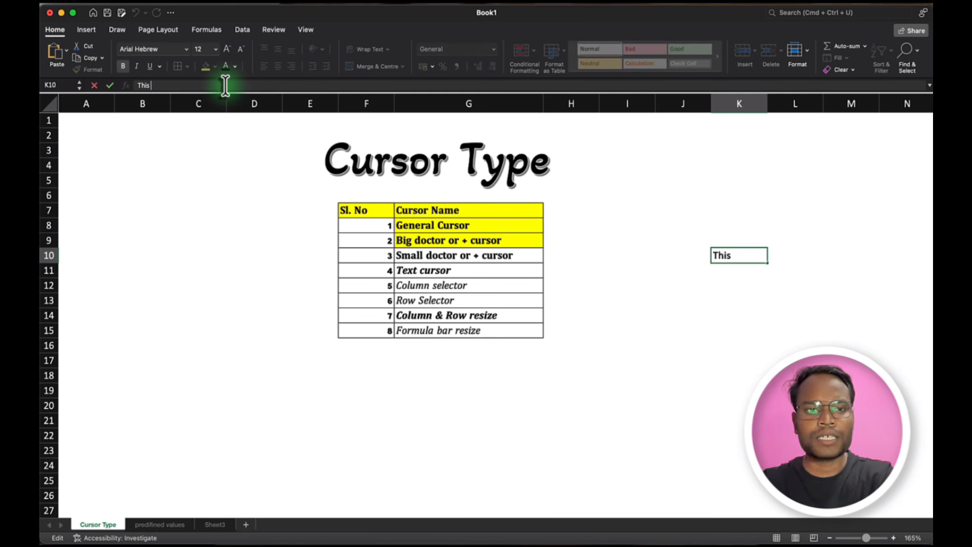
{"action": "type", "text": "This is excel class"}
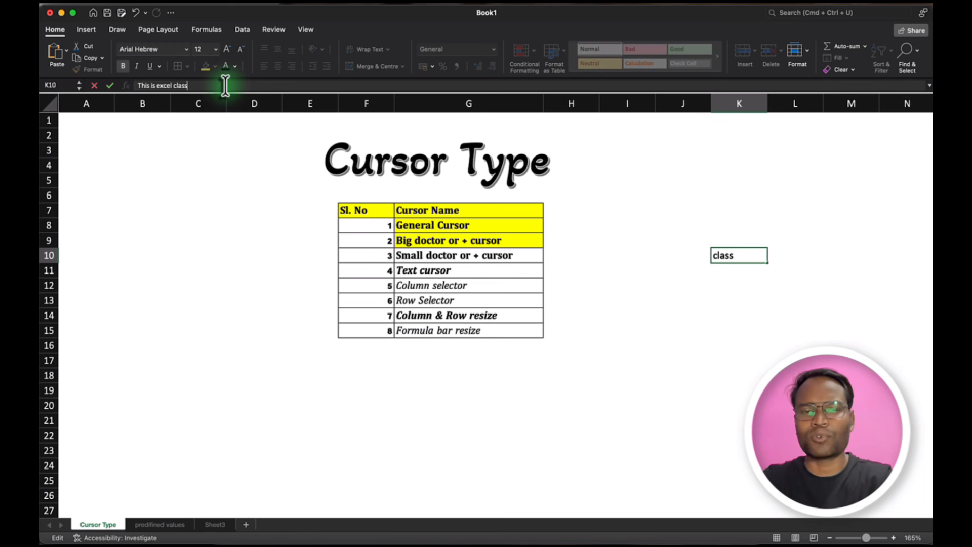
{"action": "left_click", "coordinate": [538, 273]}
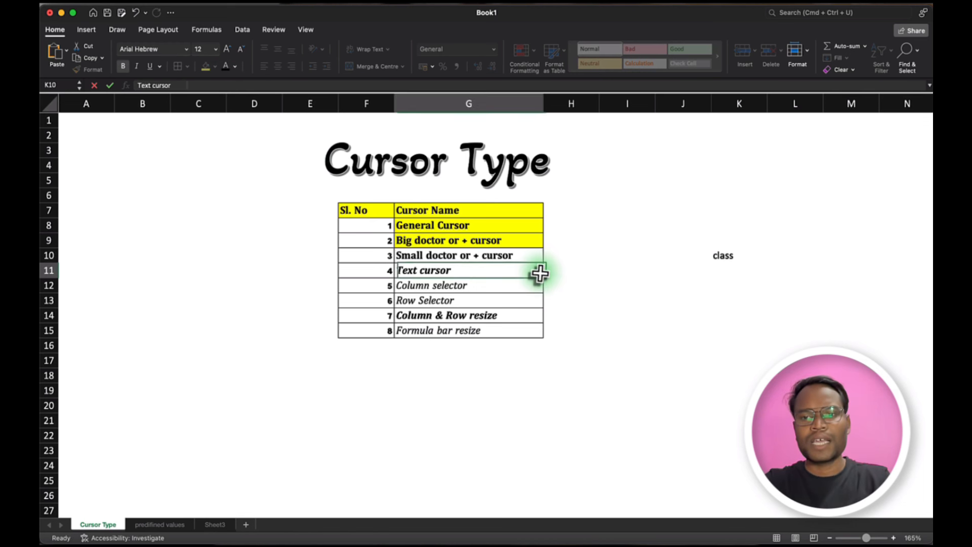
Open the text in cell K10 for editing directly inside the cell and leave it as is.
{"action": "left_click", "coordinate": [726, 253]}
{"action": "double_click", "coordinate": [743, 255]}
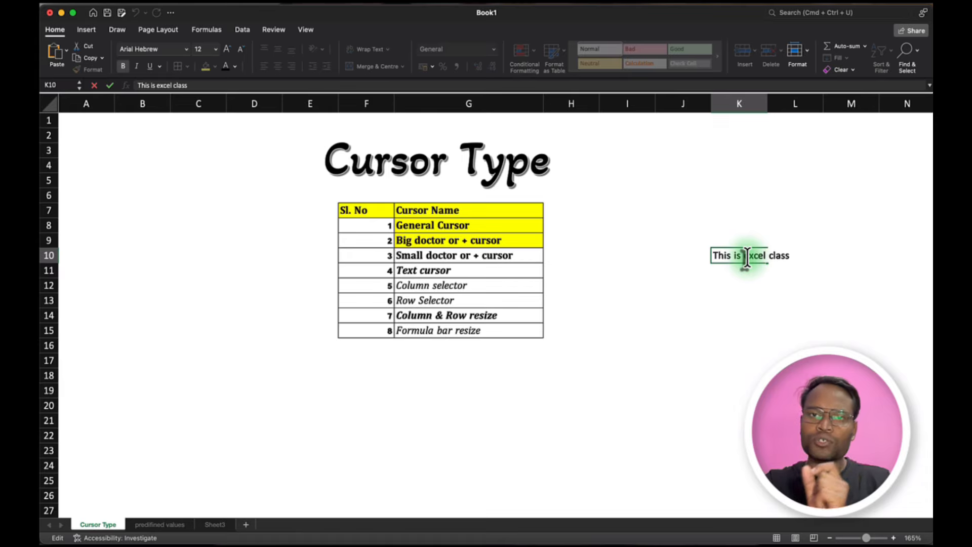
{"action": "left_click", "coordinate": [485, 281]}
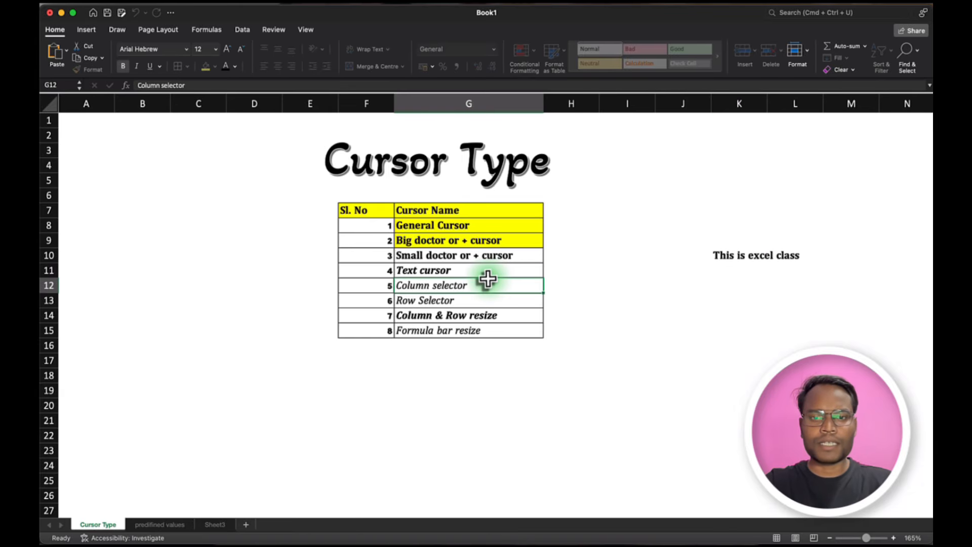
Fill the Text cursor cell (G11) with yellow.
{"action": "left_click", "coordinate": [470, 272]}
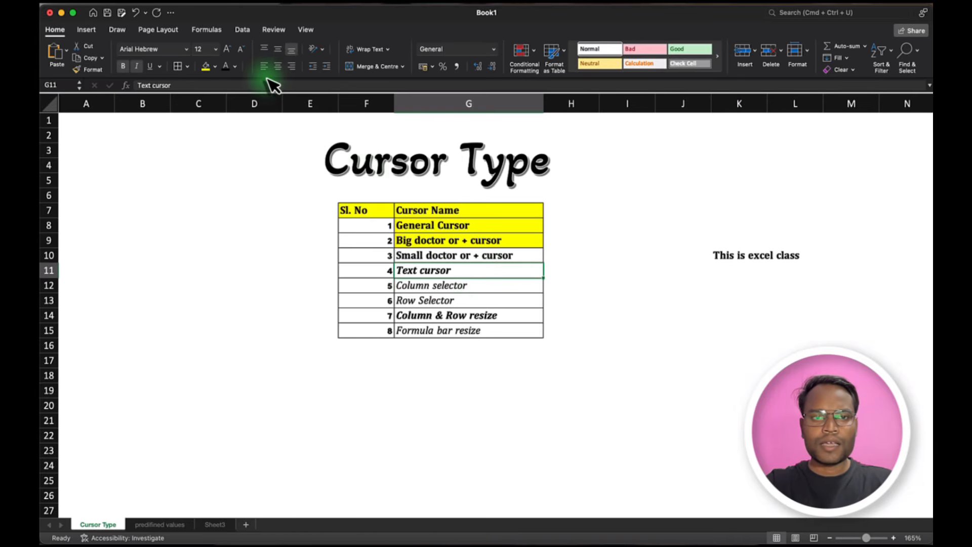
{"action": "left_click", "coordinate": [205, 66]}
{"action": "left_click", "coordinate": [459, 287]}
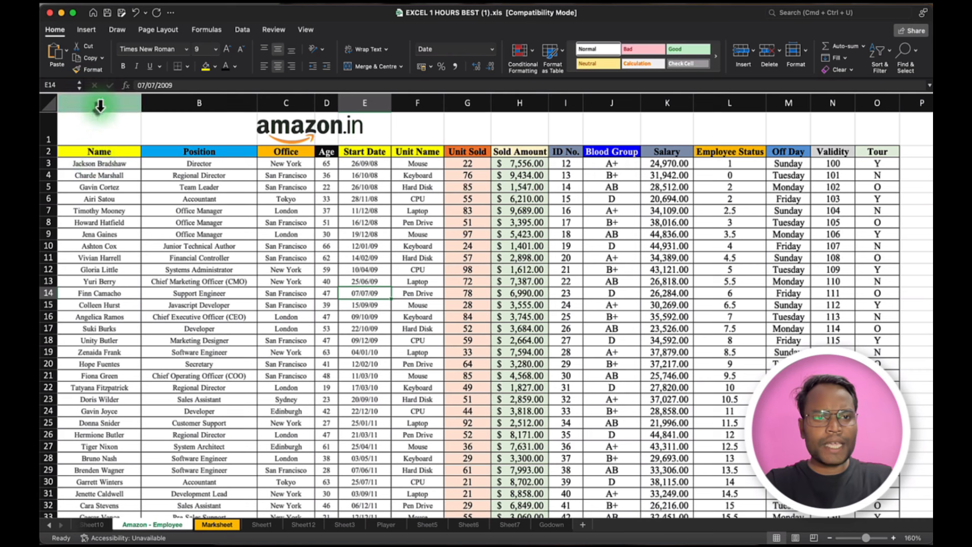
Select the entire Name column (column A) on the Amazon - Employee sheet.
{"action": "left_click_drag", "start_coordinate": [99, 163], "coordinate": [113, 412]}
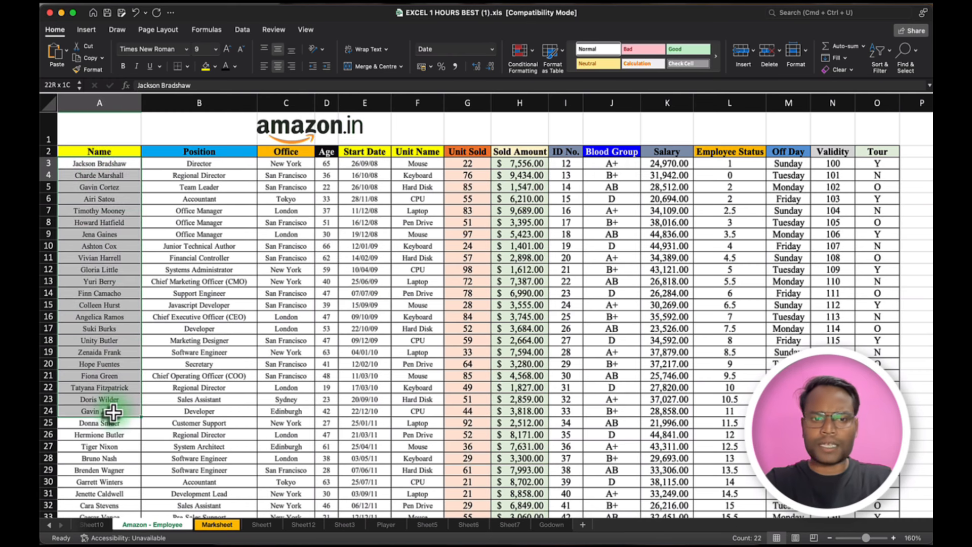
{"action": "left_click_drag", "start_coordinate": [129, 363], "coordinate": [130, 446]}
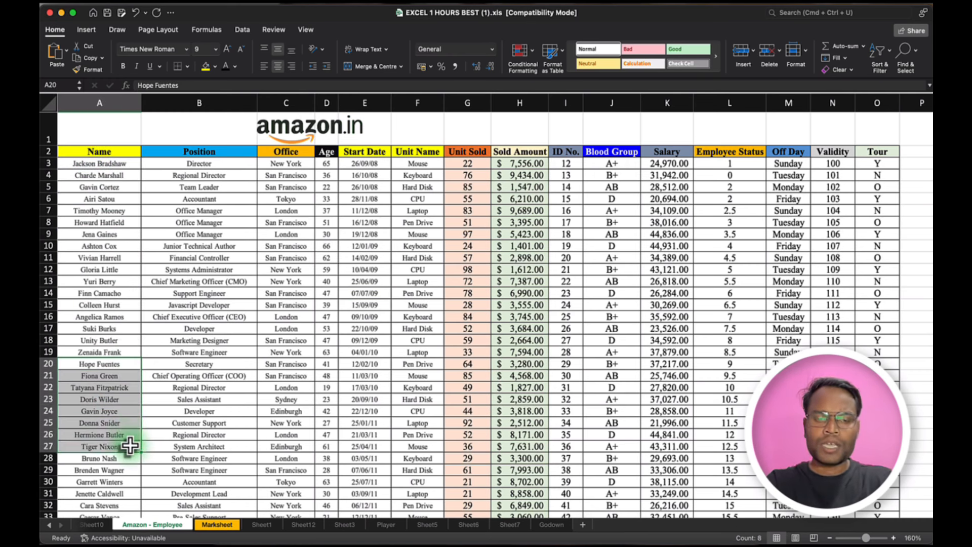
{"action": "left_click", "coordinate": [96, 305]}
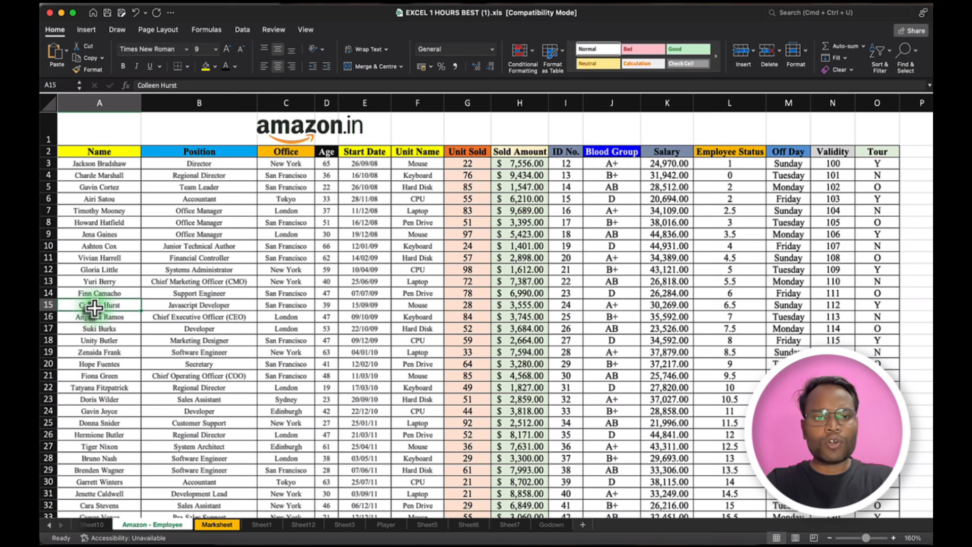
{"action": "left_click", "coordinate": [111, 103]}
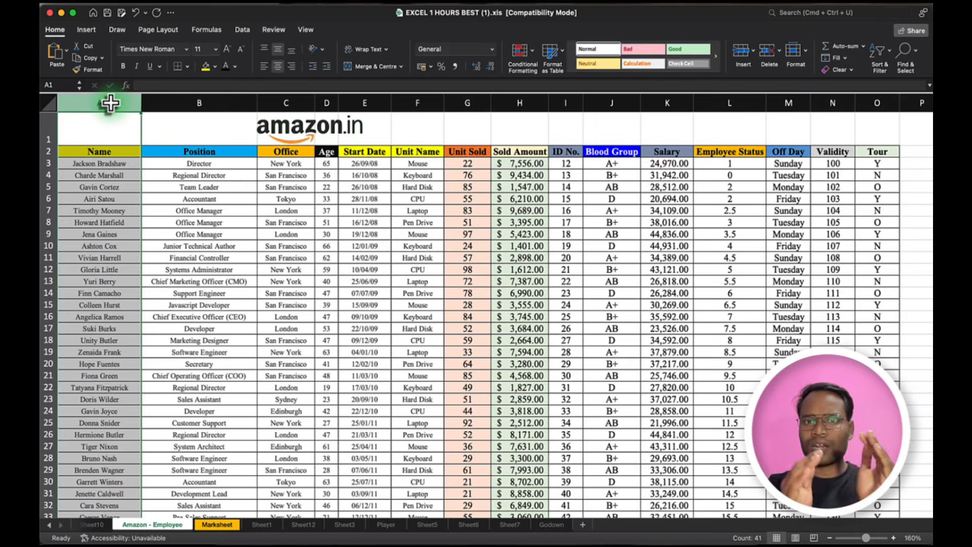
Select the Position column and the Name column one at a time, and extend the selection across columns A to K.
{"action": "left_click", "coordinate": [154, 100]}
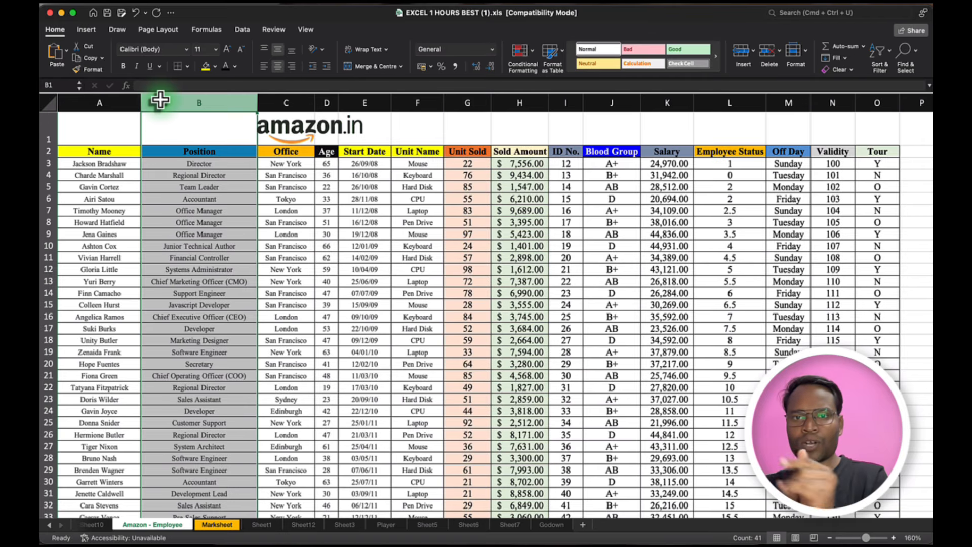
{"action": "left_click", "coordinate": [85, 104]}
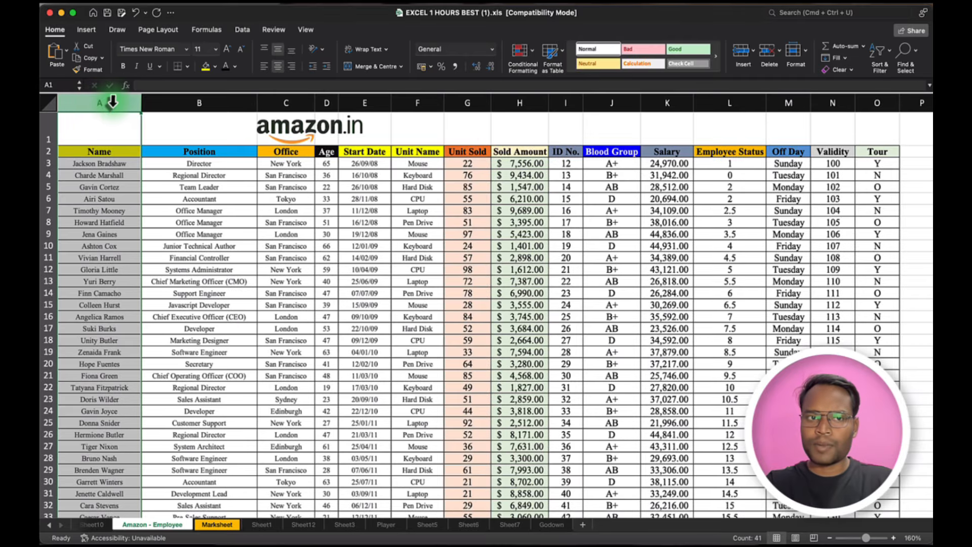
{"action": "left_click_drag", "start_coordinate": [101, 103], "coordinate": [658, 102]}
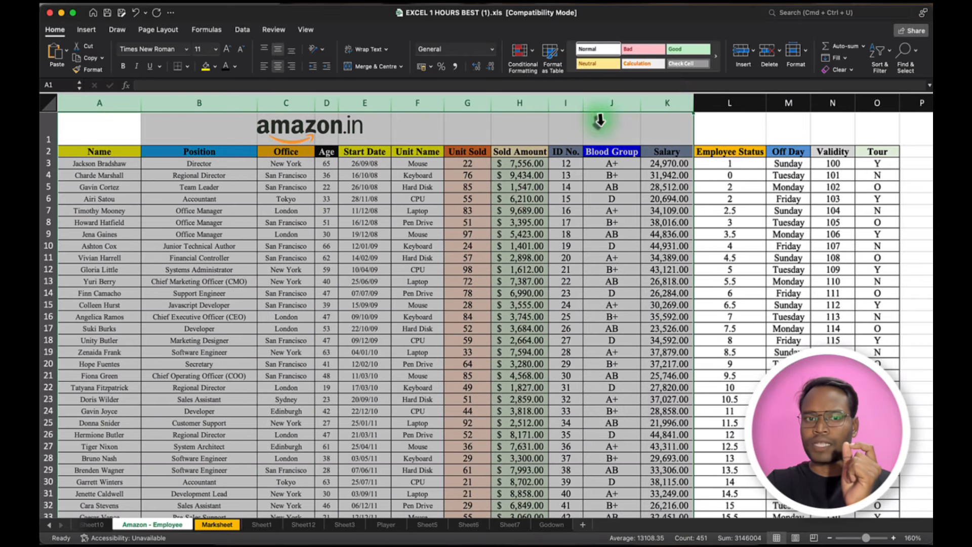
{"action": "scroll", "coordinate": [371, 266], "scroll_direction": "down", "scroll_amount": 10}
{"action": "scroll", "coordinate": [372, 269], "scroll_direction": "up", "scroll_amount": 10}
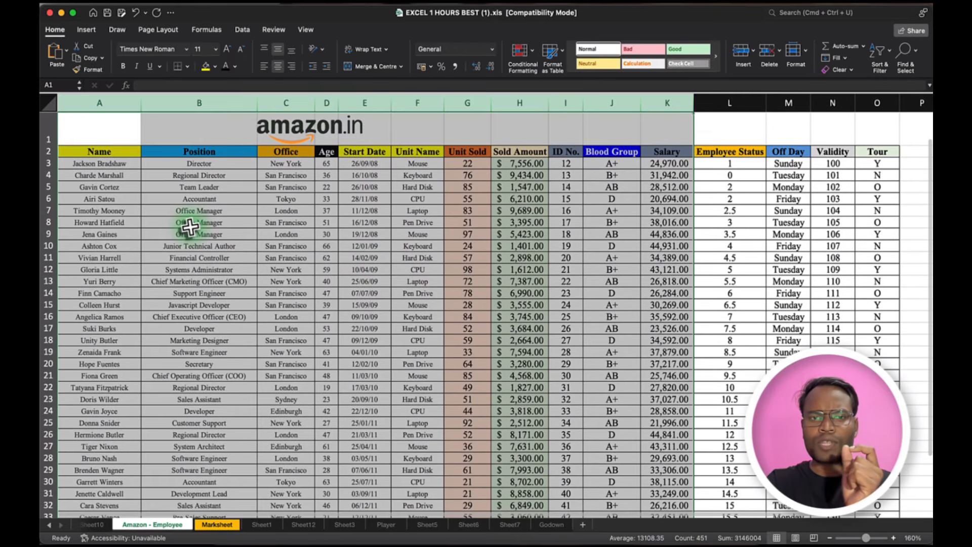
Clear the multi-column selection and select column A and column B individually.
{"action": "left_click", "coordinate": [190, 227]}
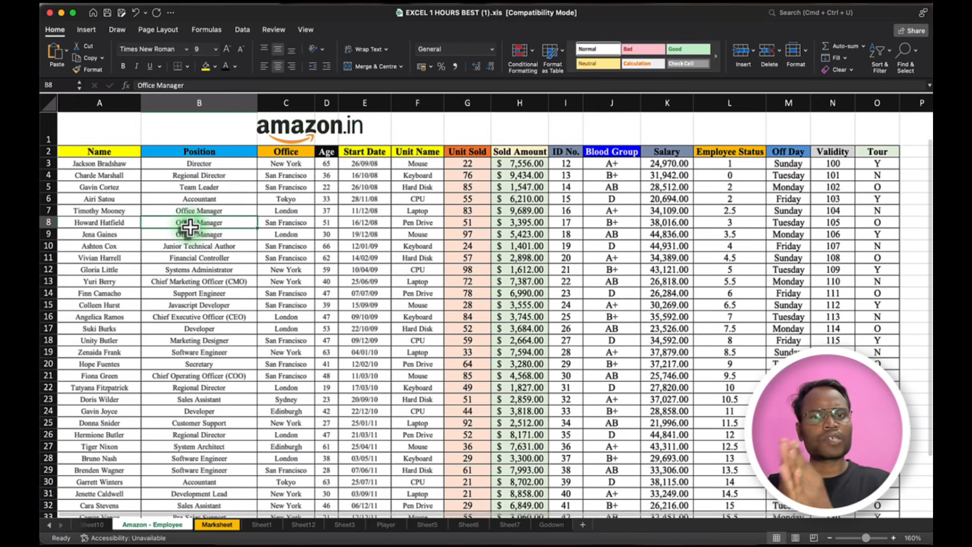
{"action": "left_click", "coordinate": [95, 106]}
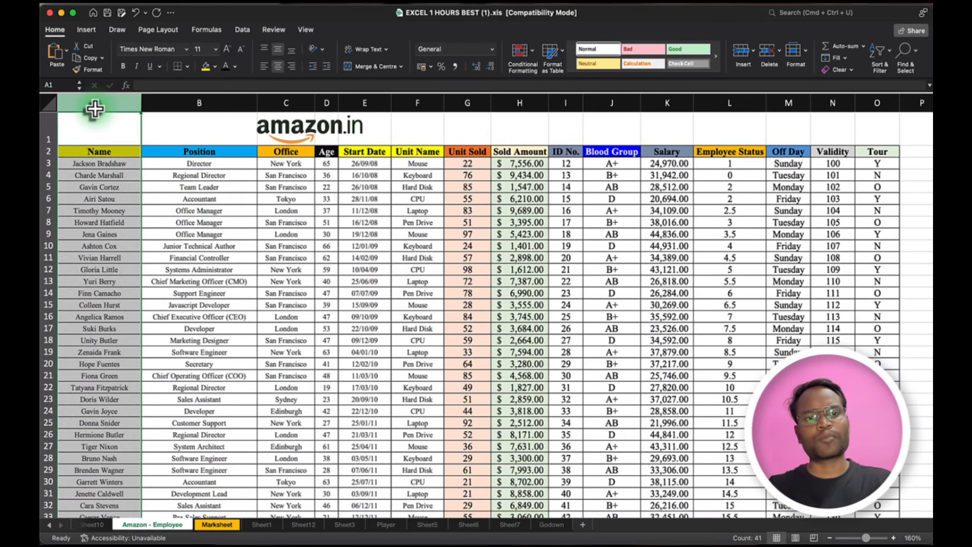
{"action": "left_click", "coordinate": [165, 101]}
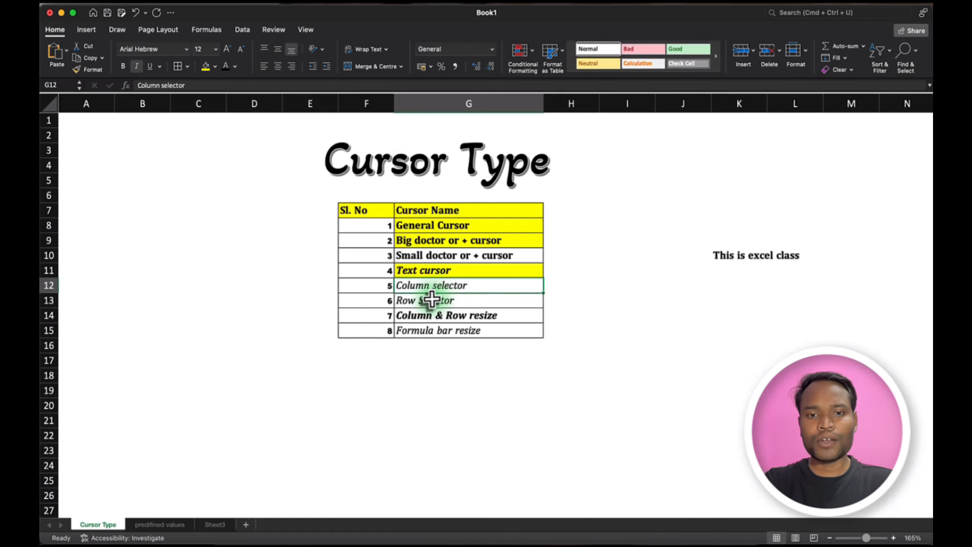
Fill the Column selector cell (G12) with yellow.
{"action": "left_click", "coordinate": [430, 301]}
{"action": "left_click", "coordinate": [473, 283]}
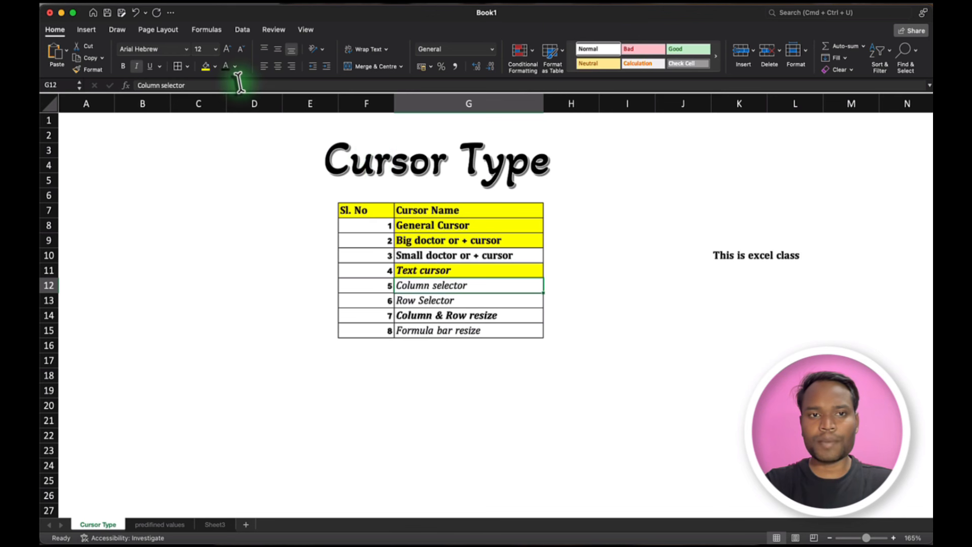
{"action": "left_click", "coordinate": [207, 66]}
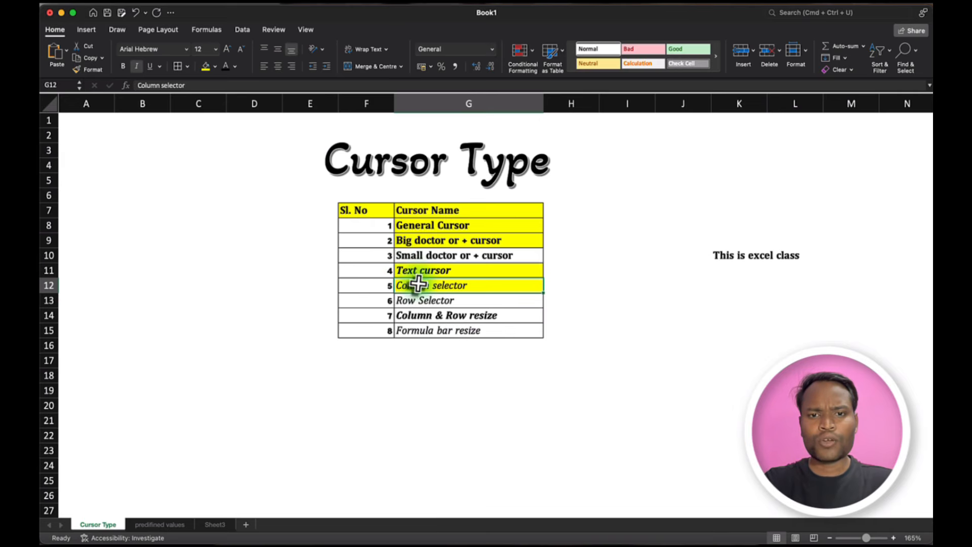
Switch to the EXCEL 1 HOURS BEST (1).xls workbook and select the whole of row 3 on the Amazon - Employee sheet.
{"action": "left_click", "coordinate": [447, 301]}
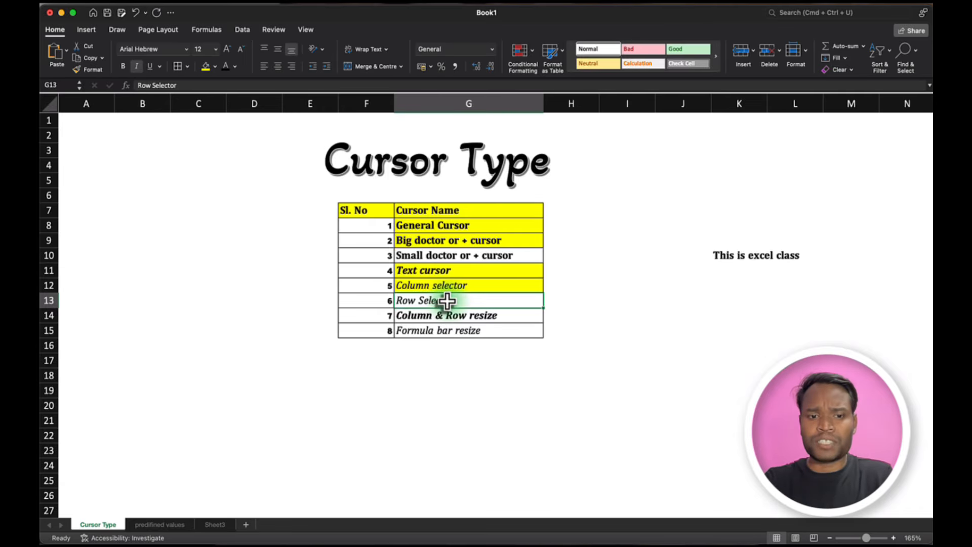
{"action": "right_click", "coordinate": [487, 527]}
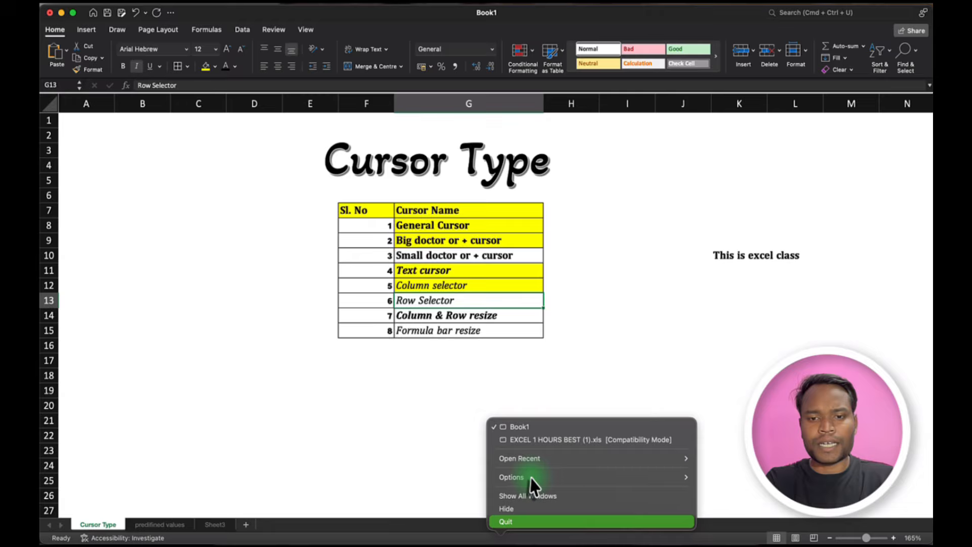
{"action": "left_click", "coordinate": [539, 441]}
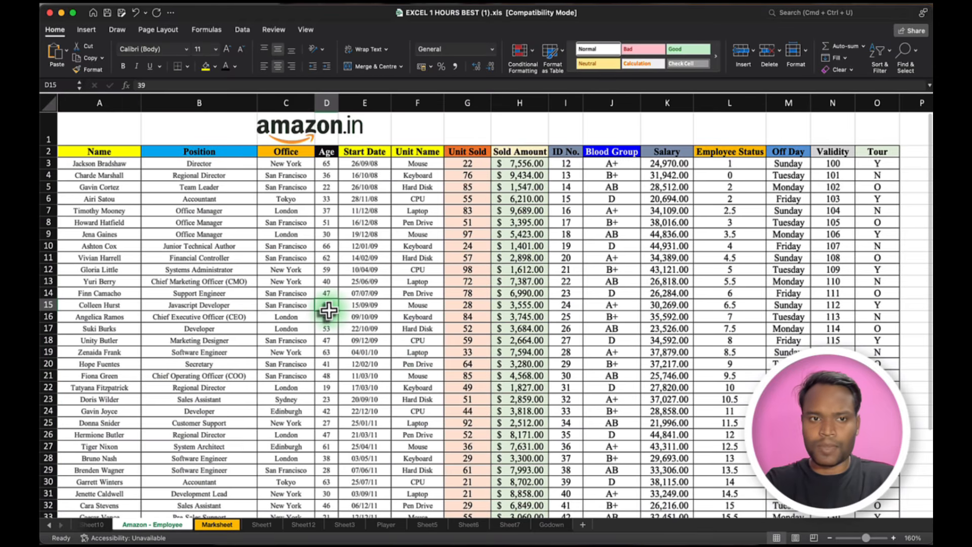
{"action": "left_click", "coordinate": [82, 164]}
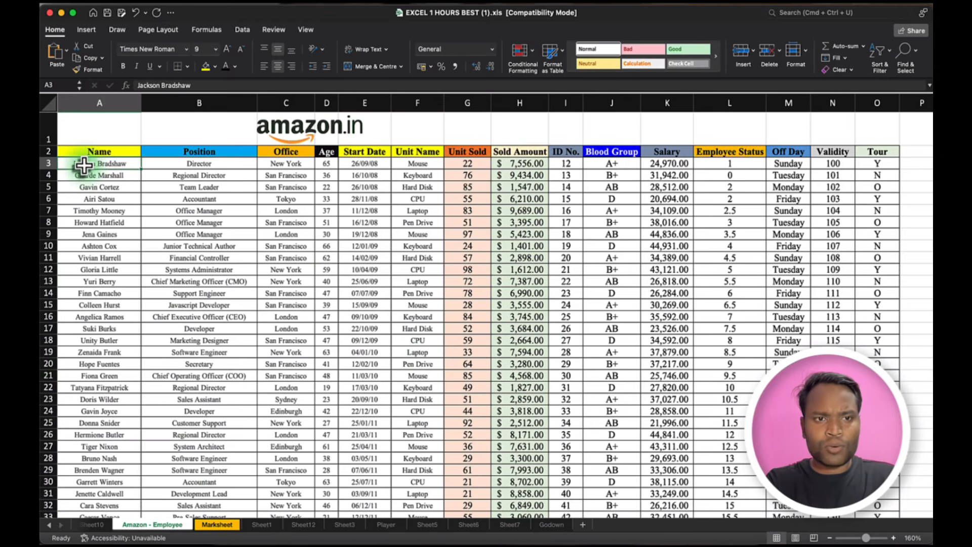
{"action": "left_click_drag", "start_coordinate": [79, 162], "coordinate": [133, 166]}
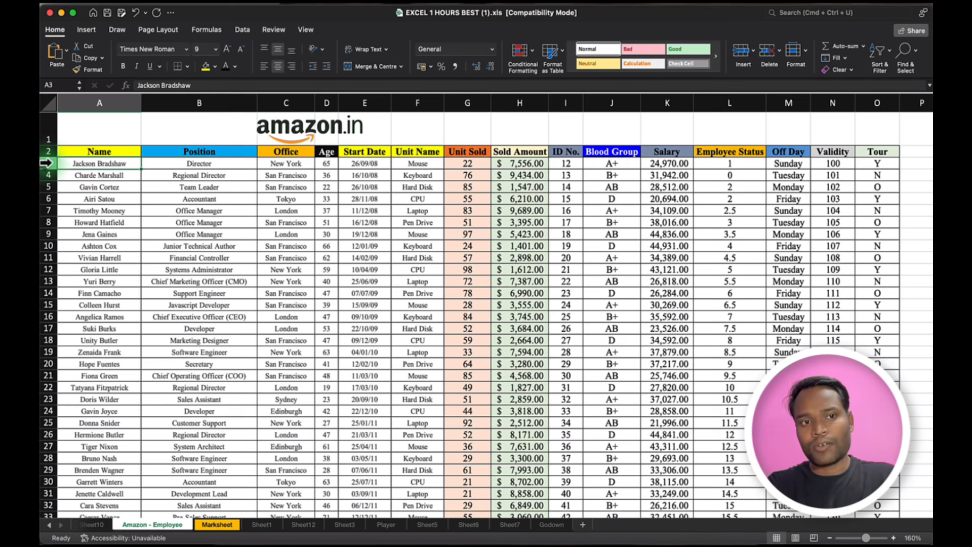
{"action": "left_click", "coordinate": [48, 162]}
{"action": "scroll", "coordinate": [495, 175], "scroll_direction": "right", "scroll_amount": 3}
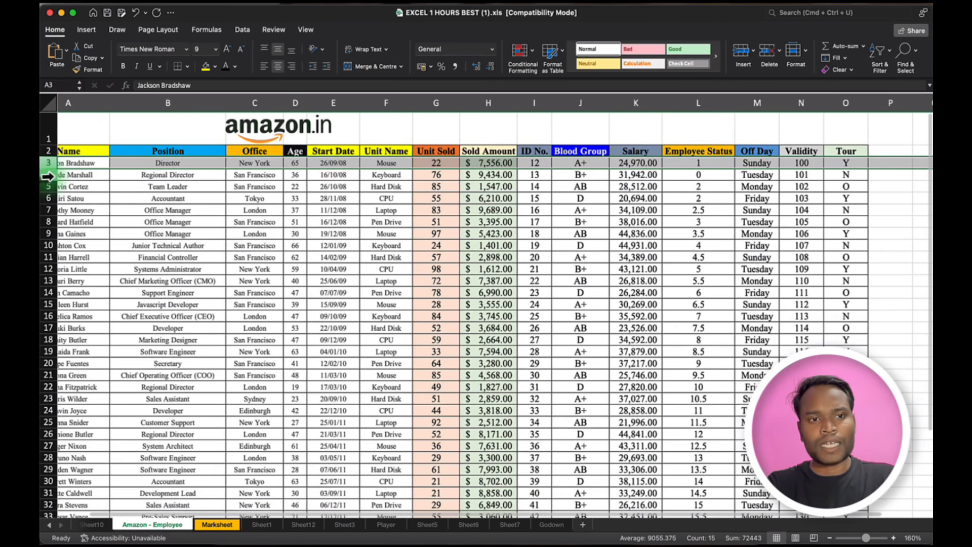
Select the whole of row 4 alone, and rows 3 to 10 together, clearing each selection.
{"action": "left_click", "coordinate": [48, 174]}
{"action": "scroll", "coordinate": [202, 175], "scroll_direction": "right", "scroll_amount": 3}
{"action": "scroll", "coordinate": [204, 180], "scroll_direction": "left", "scroll_amount": 3}
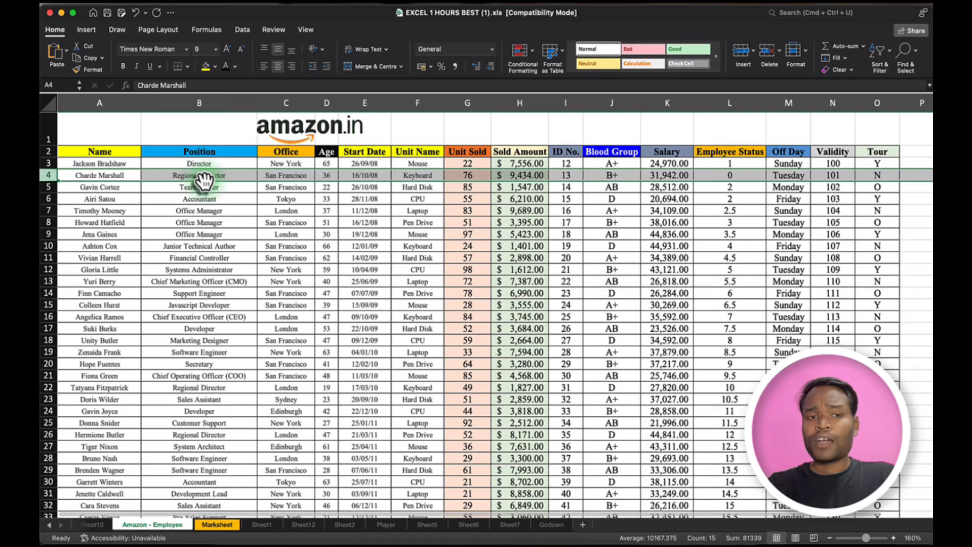
{"action": "left_click", "coordinate": [203, 185]}
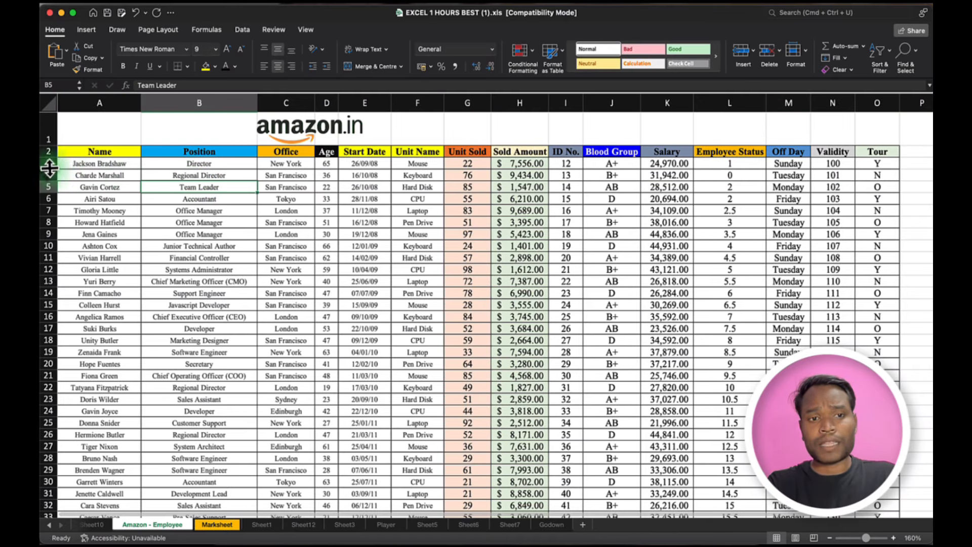
{"action": "left_click_drag", "start_coordinate": [48, 163], "coordinate": [53, 242]}
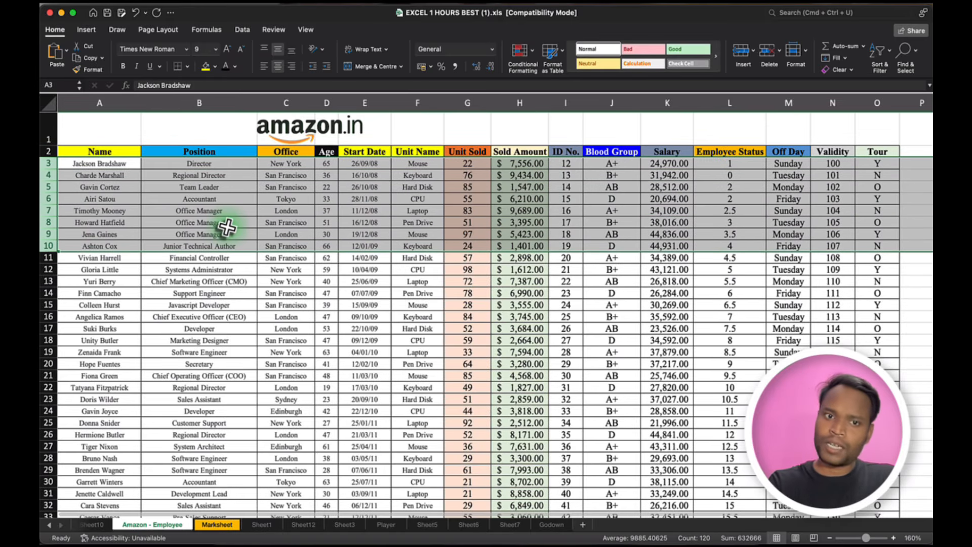
{"action": "left_click", "coordinate": [221, 224]}
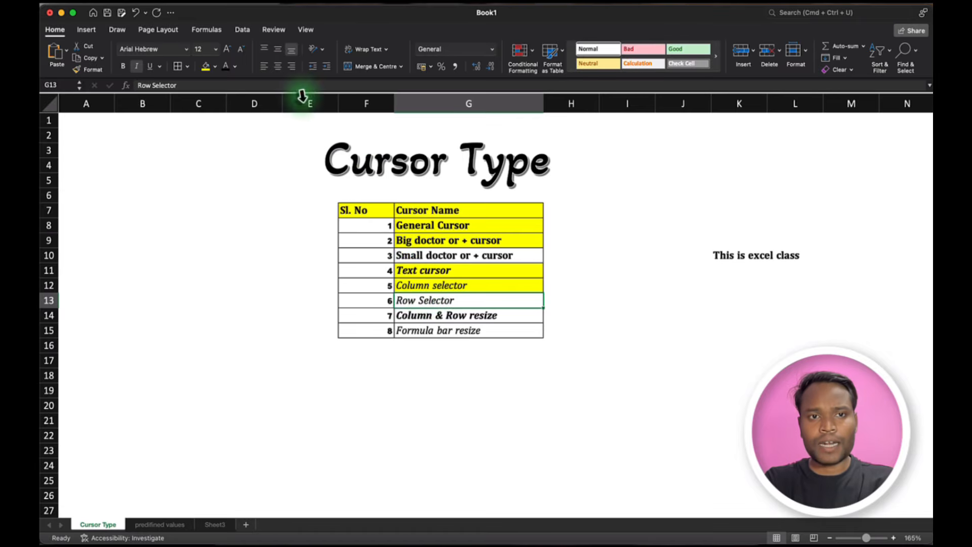
Fill the Row Selector cell (G13) in Book1 with yellow and select the Column & Row resize cell (G14).
{"action": "left_click", "coordinate": [218, 72]}
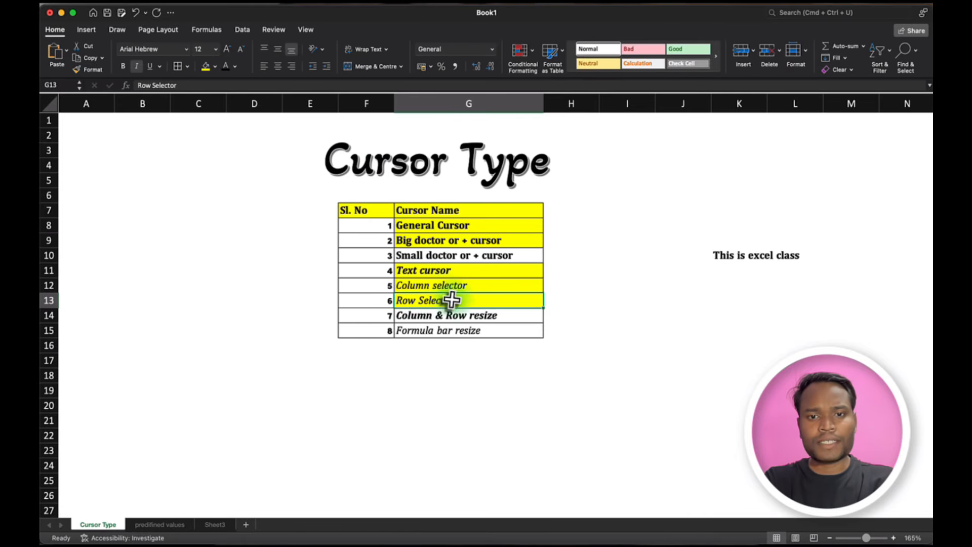
{"action": "left_click", "coordinate": [463, 315]}
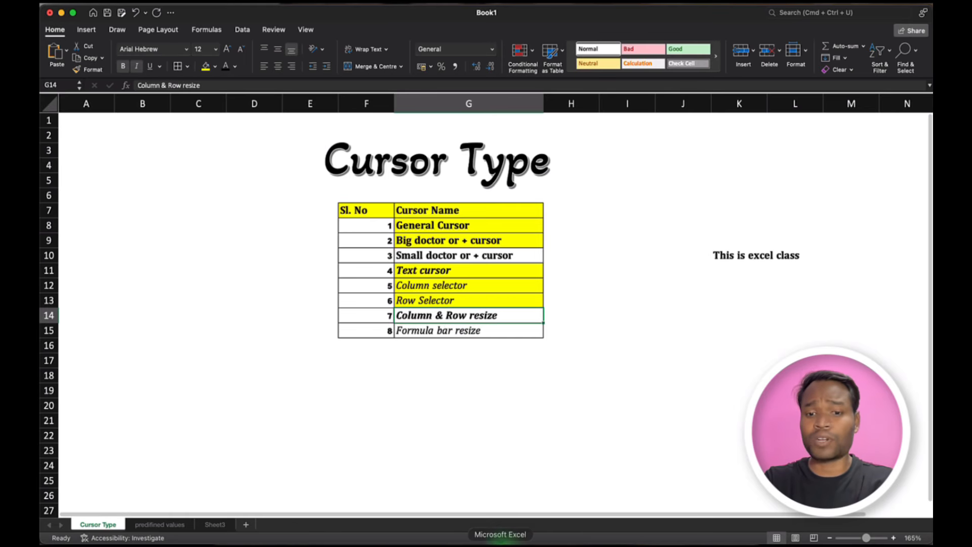
Switch to the EXCEL 1 HOURS BEST (1).xls workbook and widen the Office column (C) to about 18.17 (114 pixels).
{"action": "right_click", "coordinate": [501, 541]}
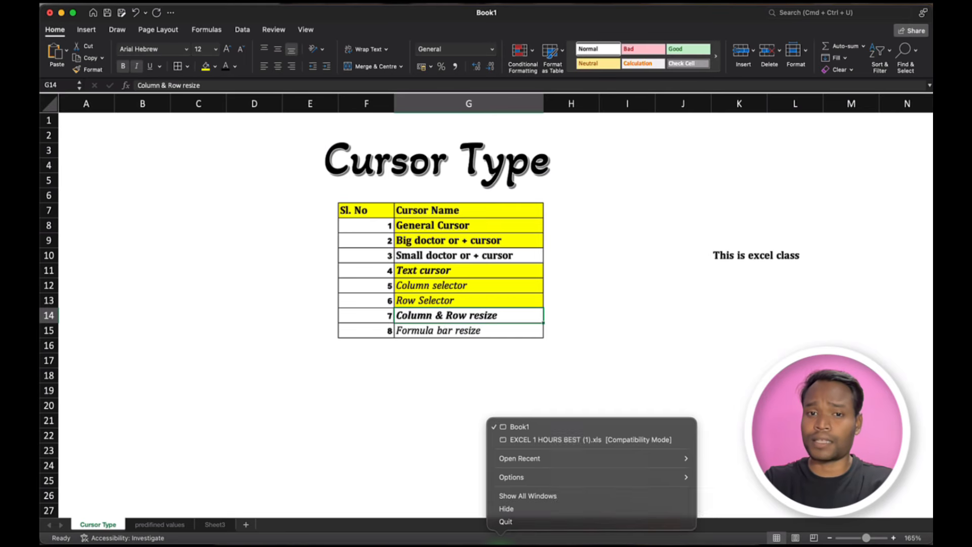
{"action": "left_click", "coordinate": [586, 438]}
{"action": "left_click", "coordinate": [353, 317]}
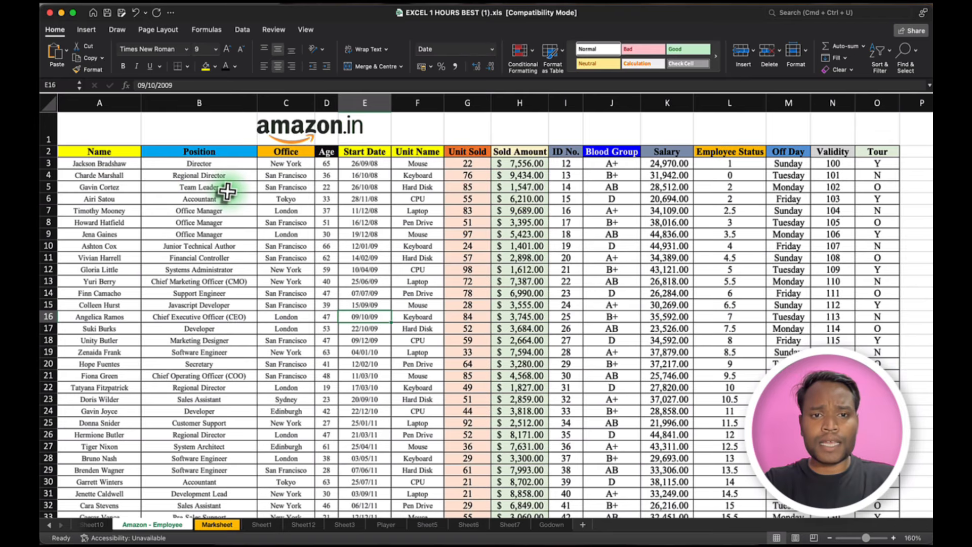
{"action": "left_click", "coordinate": [289, 107]}
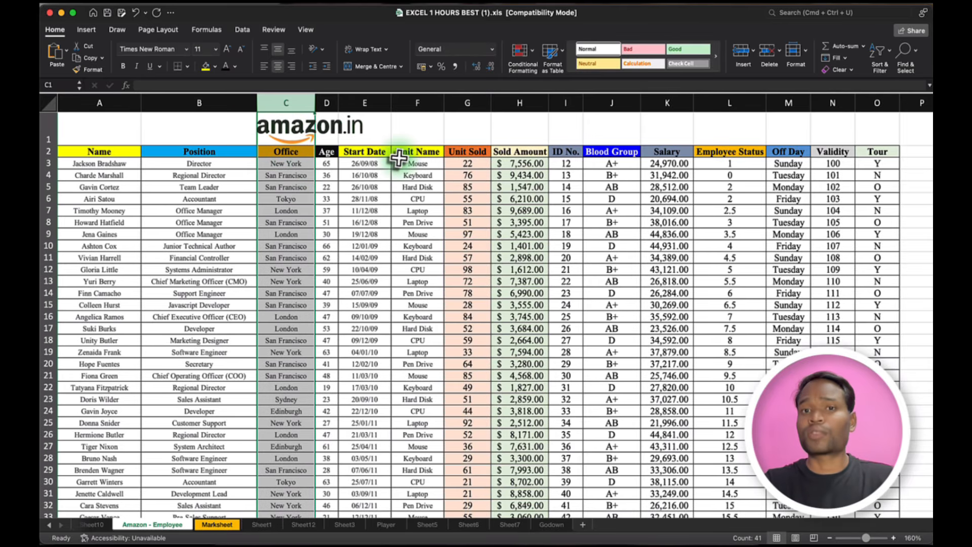
{"action": "left_click", "coordinate": [310, 174]}
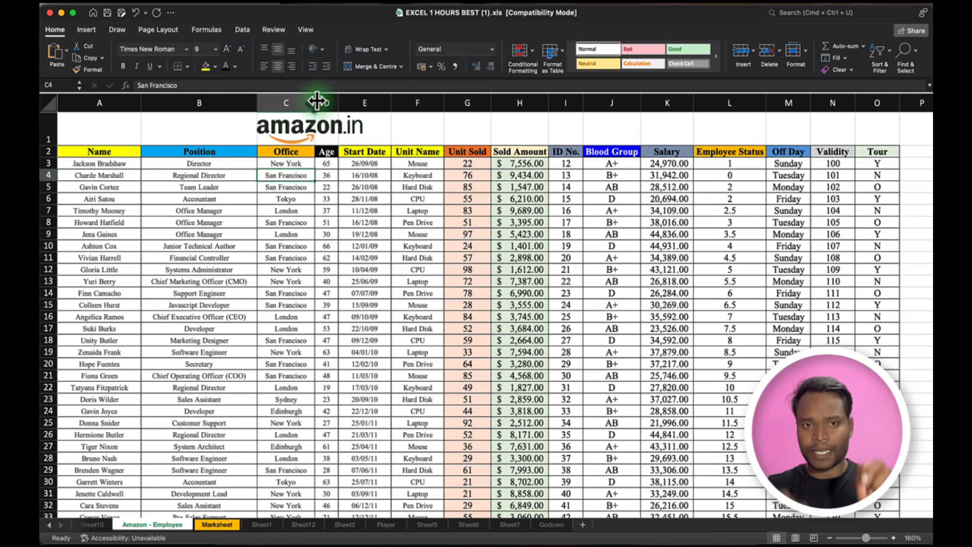
{"action": "left_click_drag", "start_coordinate": [316, 101], "coordinate": [353, 102]}
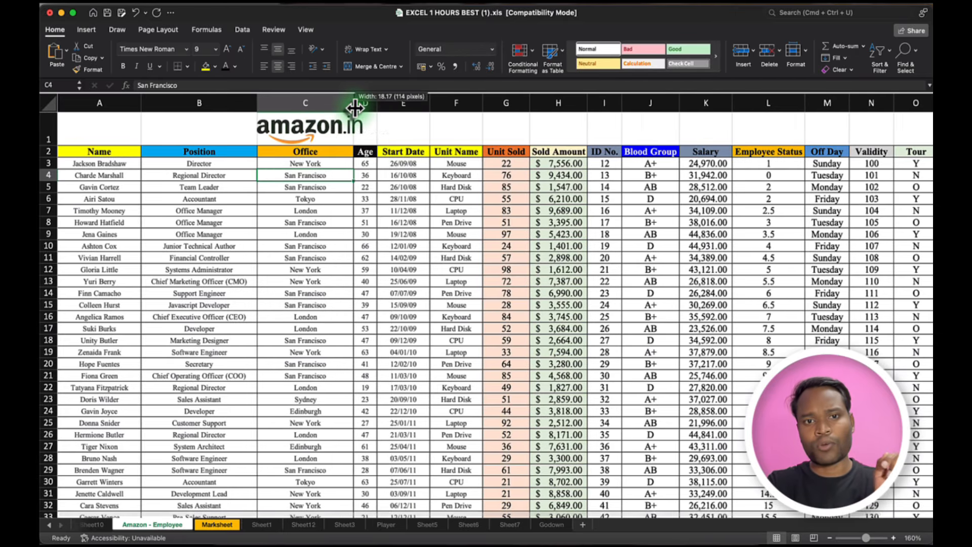
Widen the Sold Amount column (H) to roughly the width of the Office column.
{"action": "left_click", "coordinate": [557, 164]}
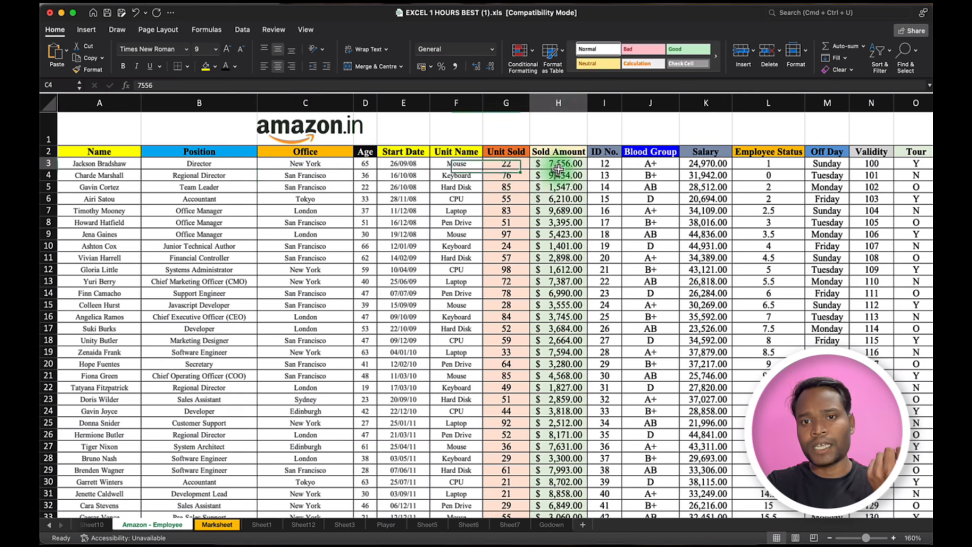
{"action": "left_click", "coordinate": [565, 103]}
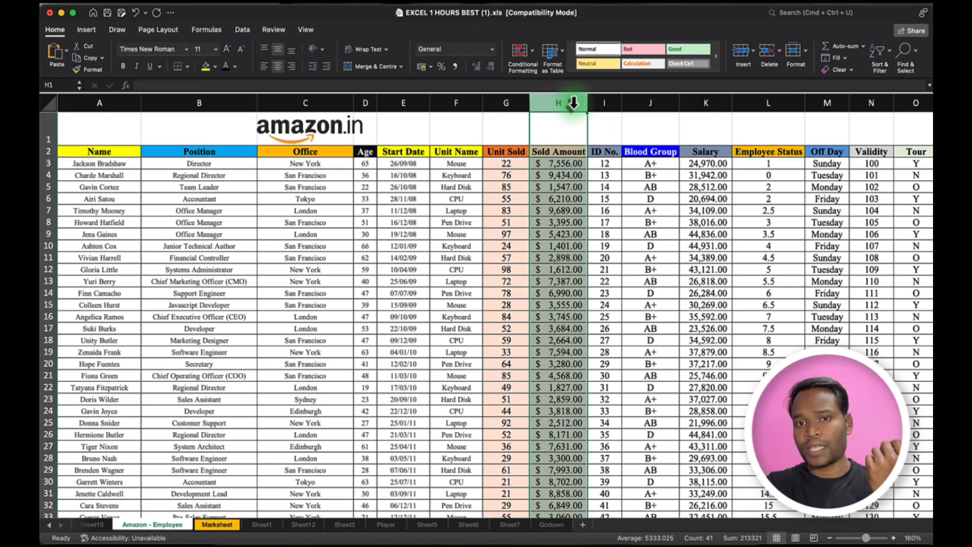
{"action": "left_click_drag", "start_coordinate": [588, 103], "coordinate": [624, 104]}
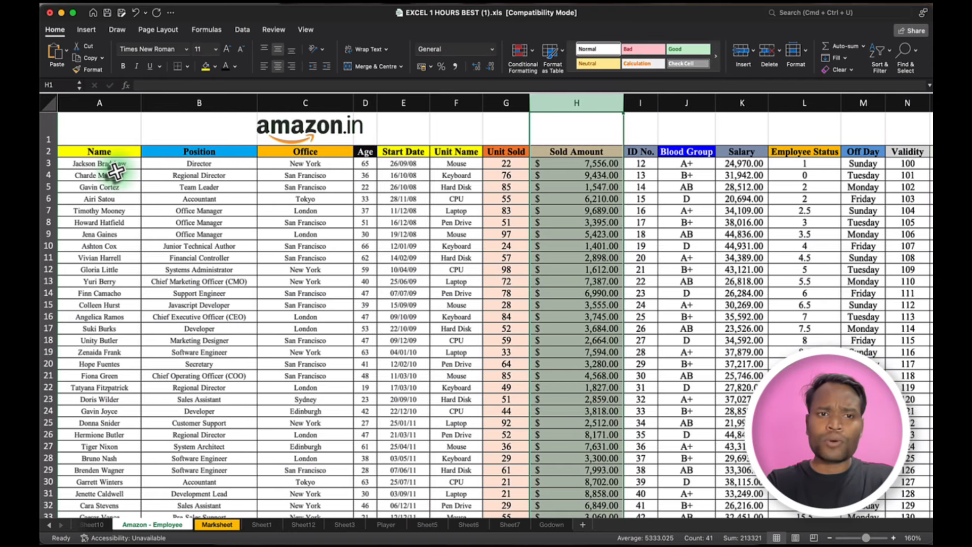
Increase the header row (row 2) to roughly double its height and reduce it partway back.
{"action": "left_click", "coordinate": [101, 172]}
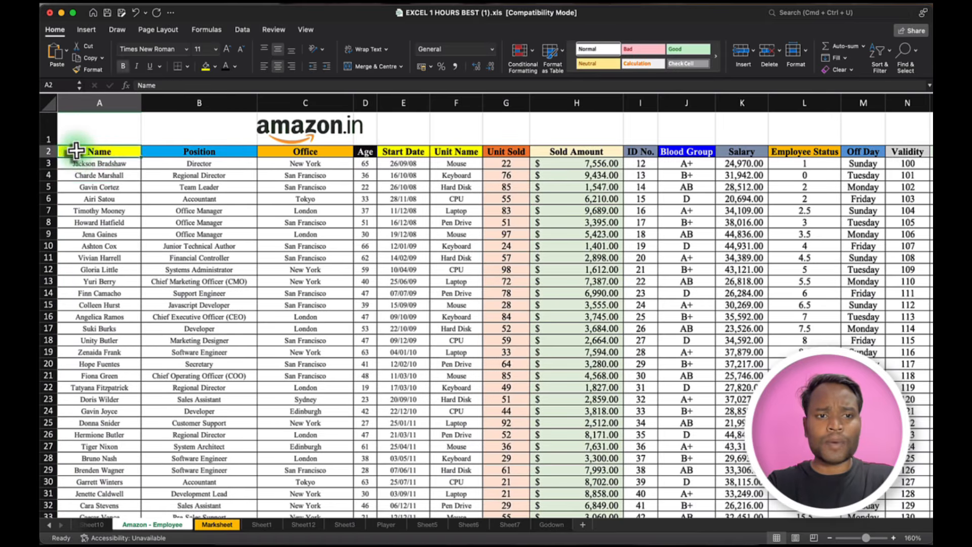
{"action": "left_click", "coordinate": [49, 151]}
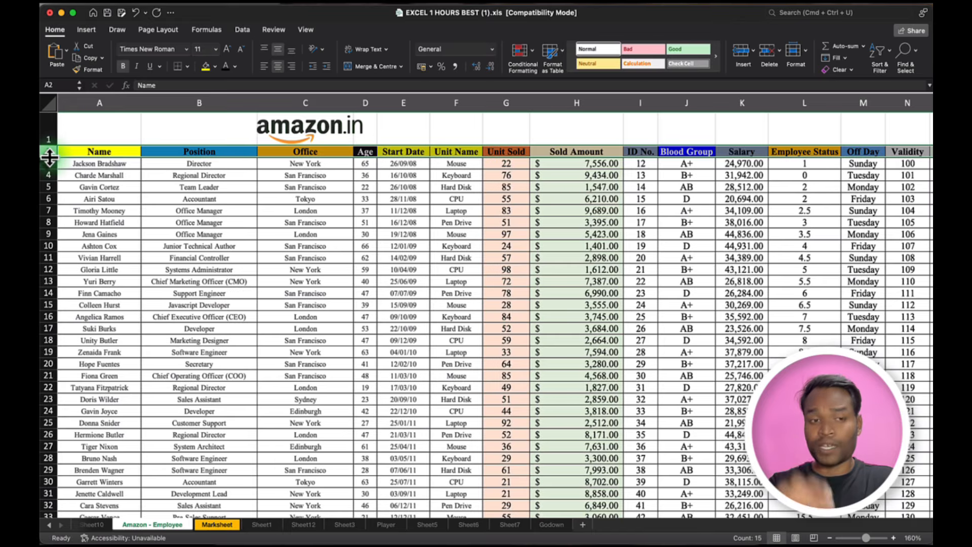
{"action": "left_click_drag", "start_coordinate": [49, 157], "coordinate": [49, 174]}
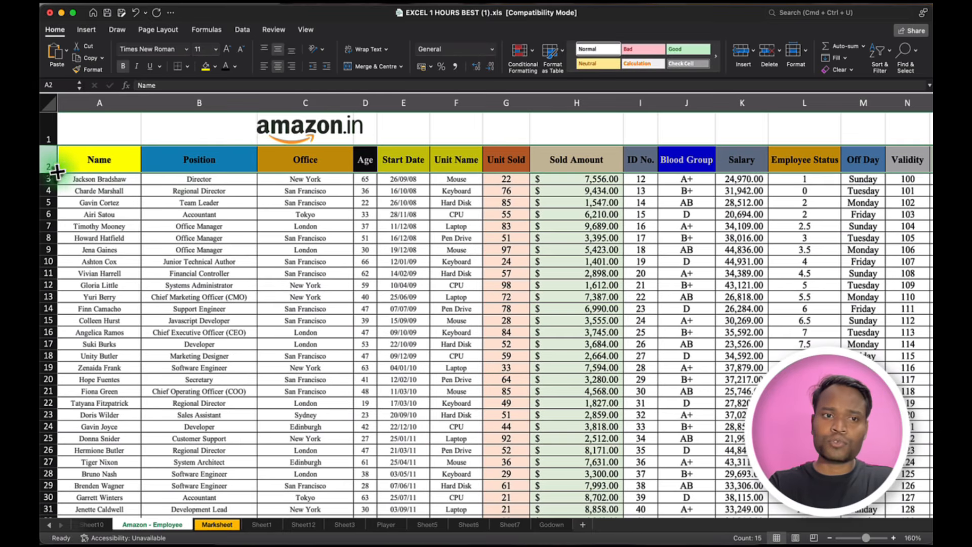
{"action": "left_click_drag", "start_coordinate": [53, 174], "coordinate": [48, 162]}
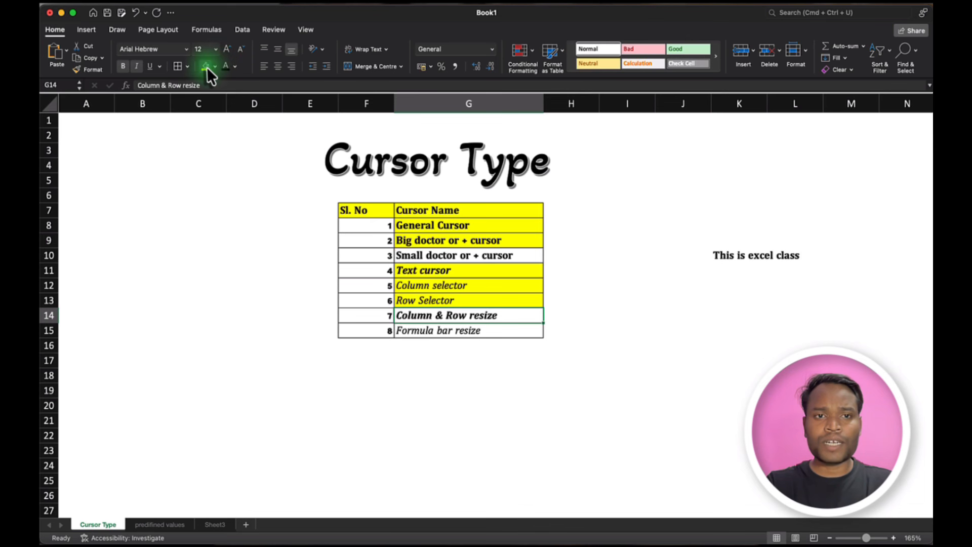
Fill the Column & Row resize cell (G14) with yellow and select the Formula bar resize cell (G15).
{"action": "left_click", "coordinate": [207, 66]}
{"action": "left_click", "coordinate": [459, 330]}
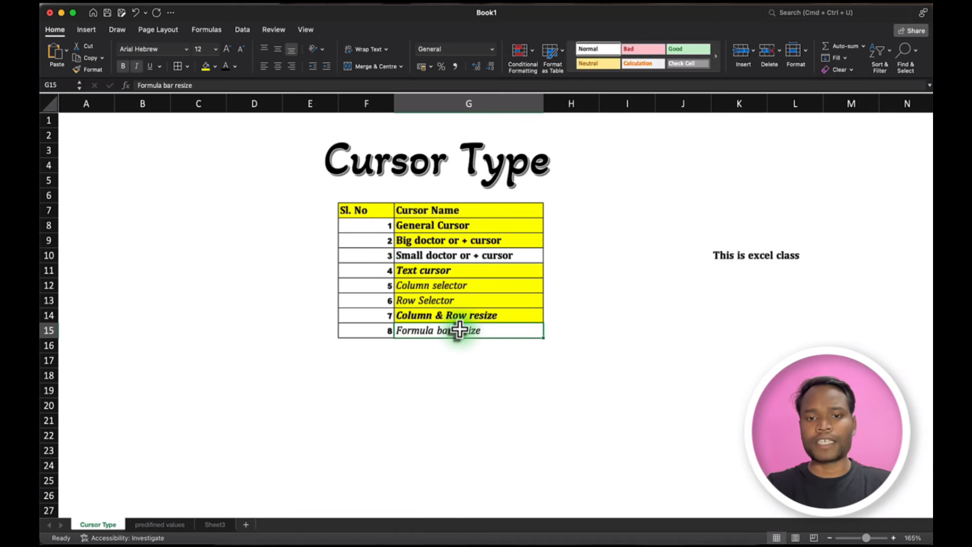
Place the text cursor at the end of G15's content in the formula bar and enlarge the bar to roughly double its height.
{"action": "left_click", "coordinate": [212, 86]}
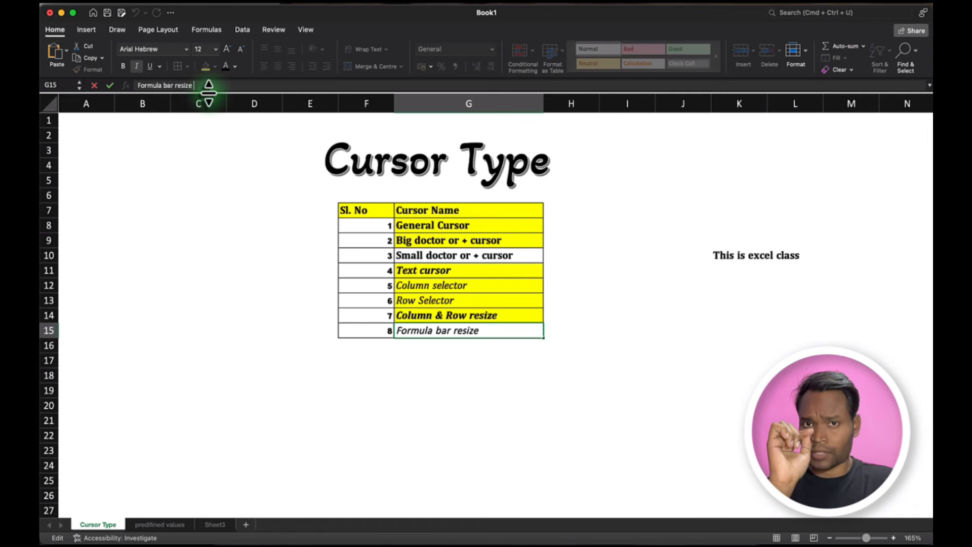
{"action": "mouse_move", "coordinate": [209, 93]}
{"action": "left_mouse_down"}
{"action": "mouse_move", "coordinate": [210, 122]}
{"action": "mouse_move", "coordinate": [211, 107]}
{"action": "left_mouse_up"}
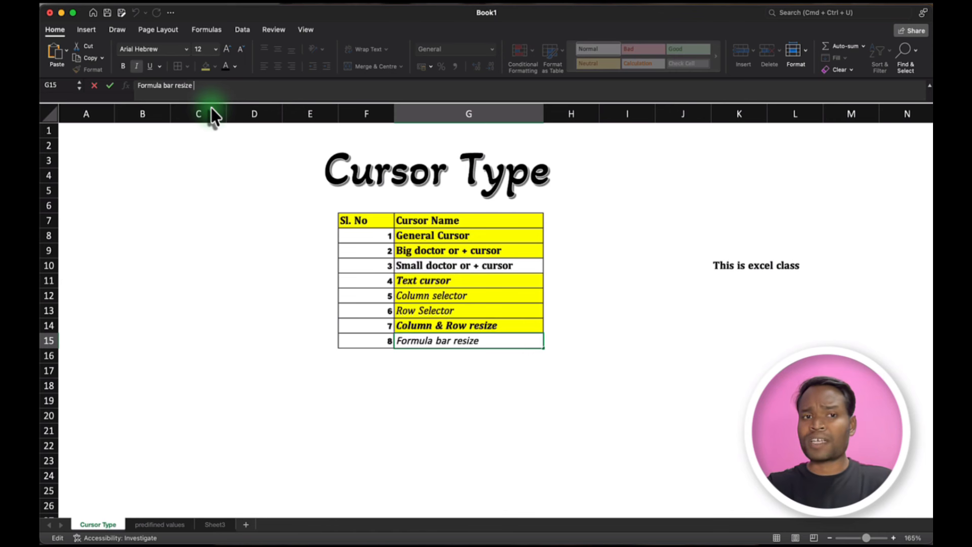
{"action": "mouse_move", "coordinate": [211, 103]}
{"action": "left_mouse_down"}
{"action": "mouse_move", "coordinate": [213, 126]}
{"action": "mouse_move", "coordinate": [215, 104]}
{"action": "left_mouse_up"}
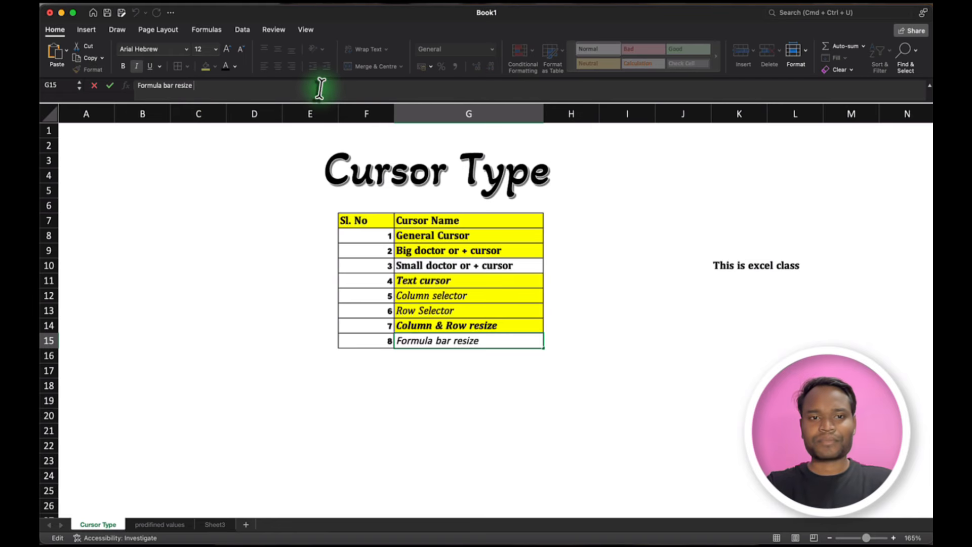
Leave cell editing, fill the Formula bar resize cell (G15) with yellow and select the Small doctor or + cursor cell (G10).
{"action": "left_click", "coordinate": [499, 360]}
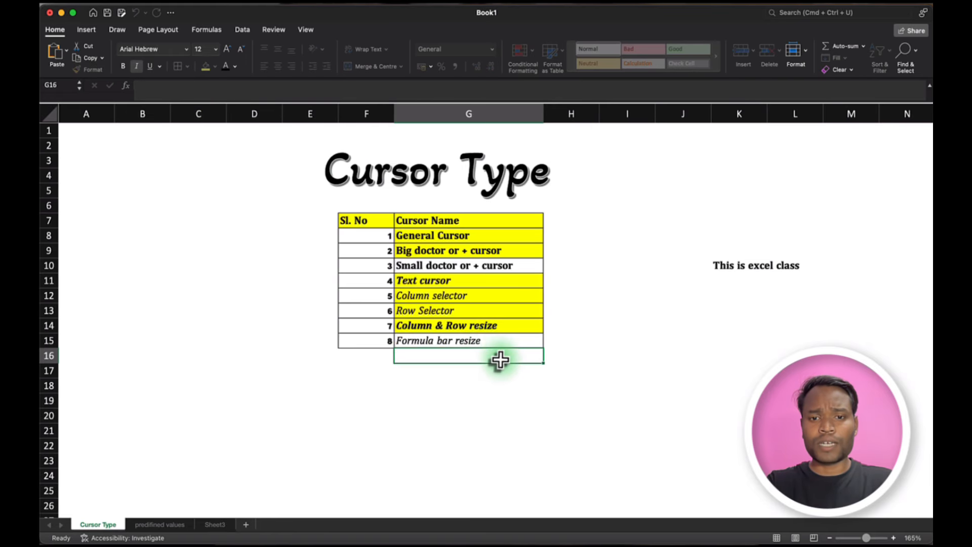
{"action": "left_click", "coordinate": [466, 341]}
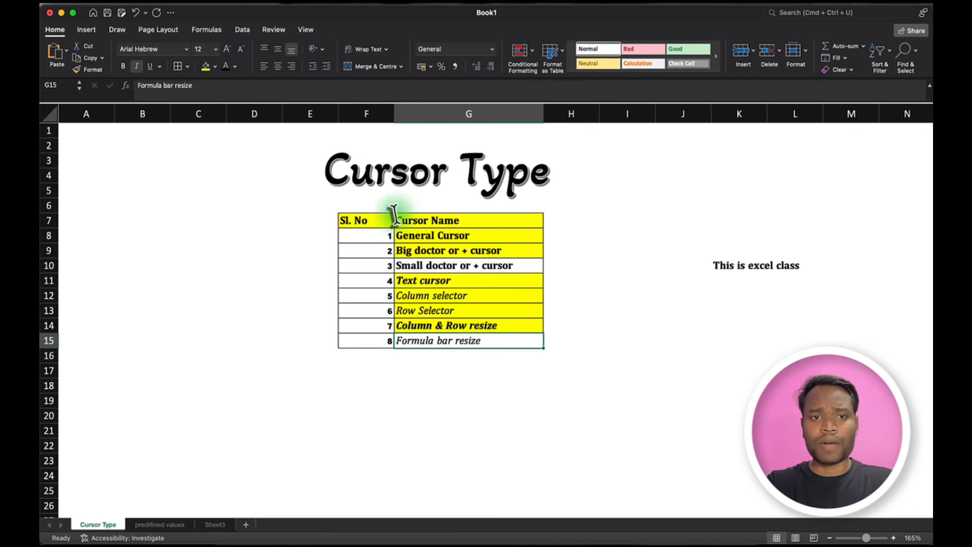
{"action": "left_click", "coordinate": [205, 66]}
{"action": "left_click", "coordinate": [413, 262]}
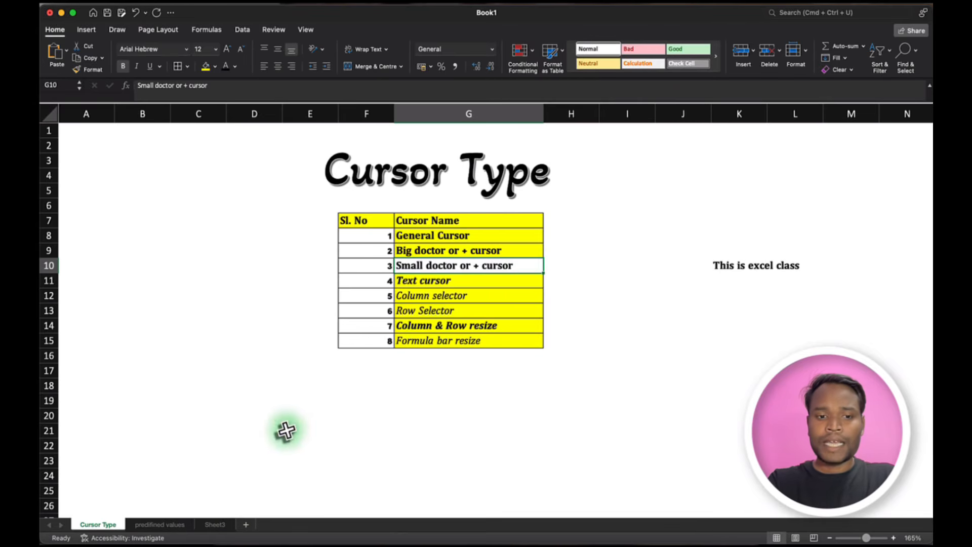
Switch to the predifined values sheet, go over the first Date, Month and Day cells and select the first Date cell (G6).
{"action": "left_click", "coordinate": [166, 524]}
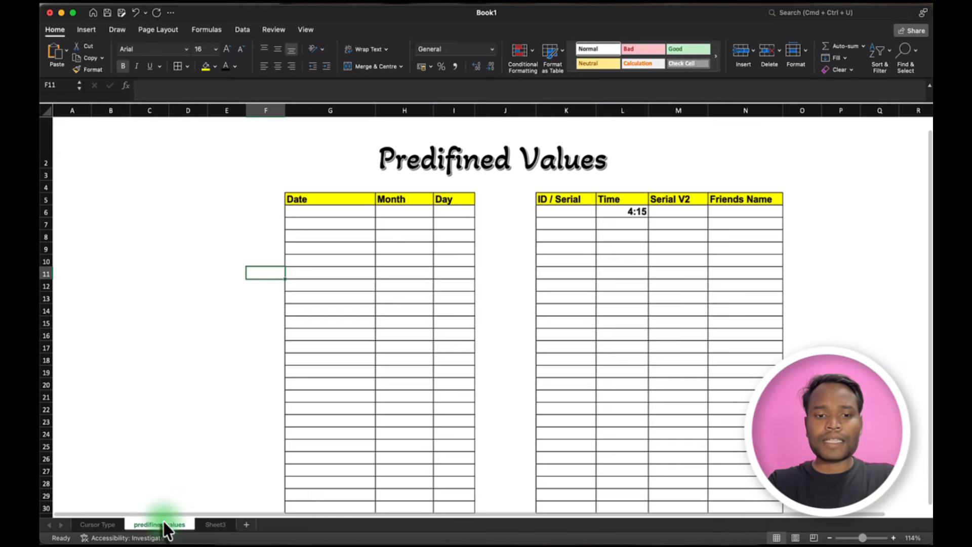
{"action": "left_click", "coordinate": [510, 315]}
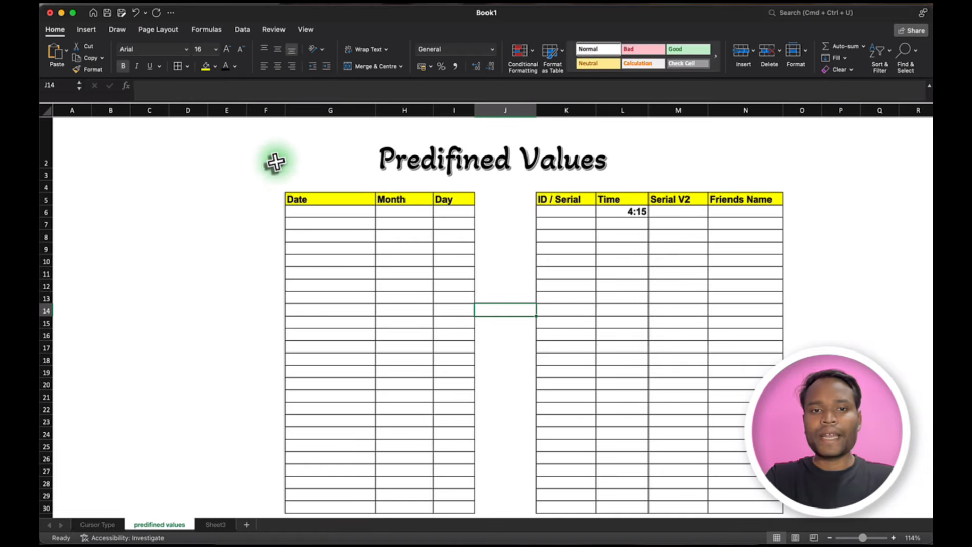
{"action": "left_click", "coordinate": [314, 213]}
{"action": "left_click", "coordinate": [404, 211]}
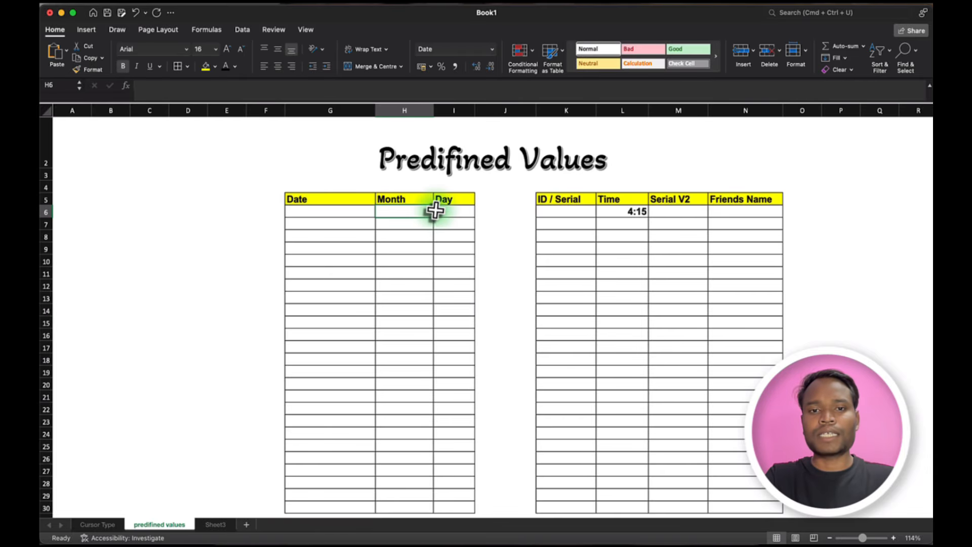
{"action": "left_click", "coordinate": [440, 212]}
{"action": "left_click", "coordinate": [356, 208]}
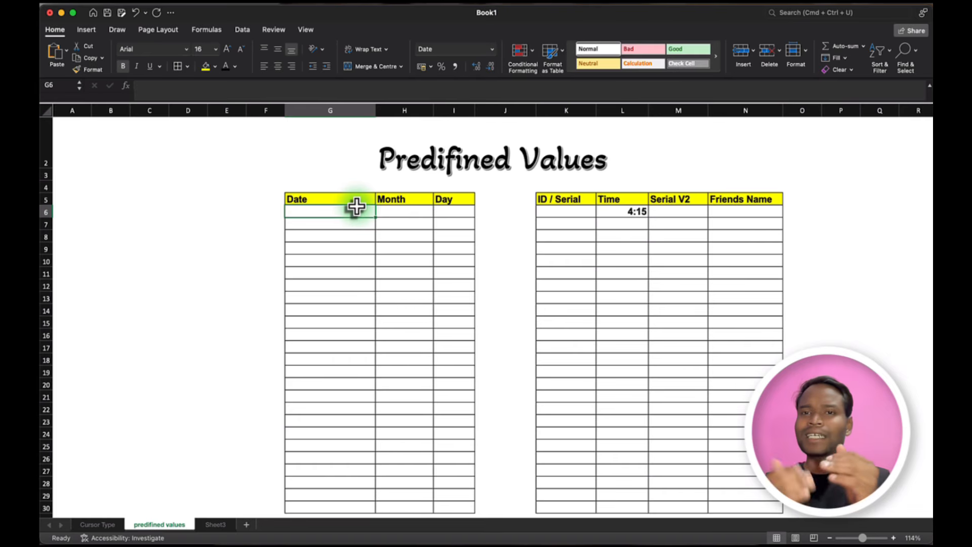
Enter the date 19/1/26 in the first Date cell (G6) and reselect that cell.
{"action": "type", "text": "19/126"}
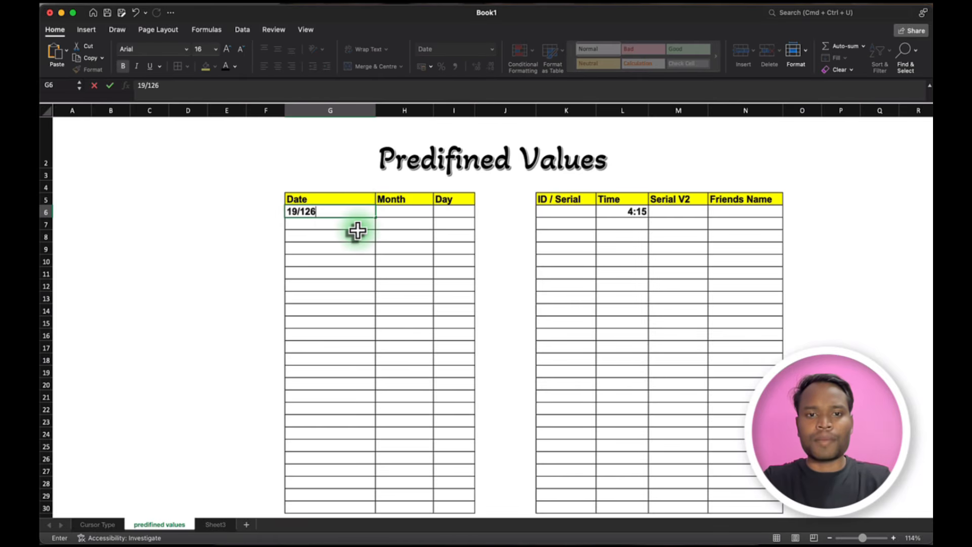
{"action": "key", "text": "BackSpace"}
{"action": "key", "text": "BackSpace"}
{"action": "type", "text": "/1"}
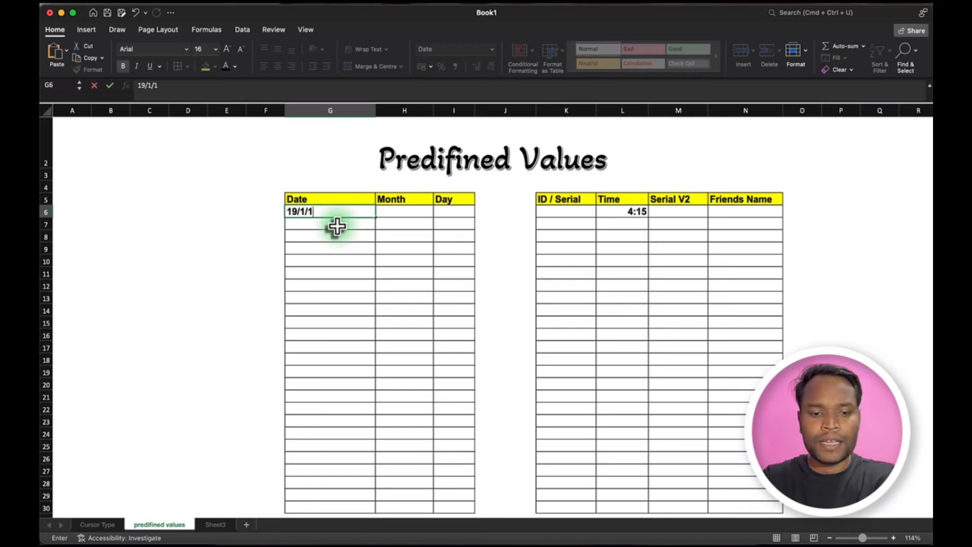
{"action": "key", "text": "BackSpace"}
{"action": "type", "text": "26"}
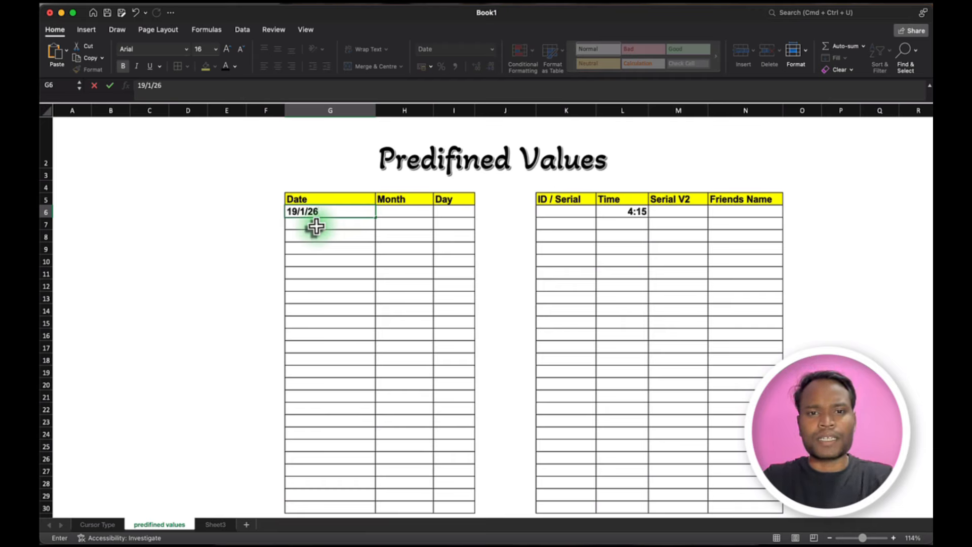
{"action": "key", "text": "Return"}
{"action": "left_click", "coordinate": [341, 213]}
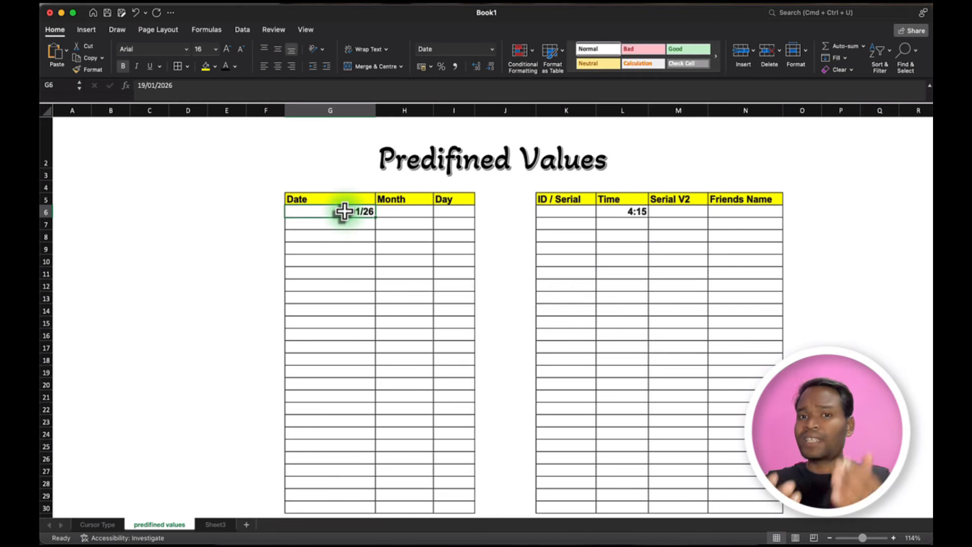
Enter the date 20/1/26 manually in cell G7 and delete it again.
{"action": "left_click", "coordinate": [340, 224]}
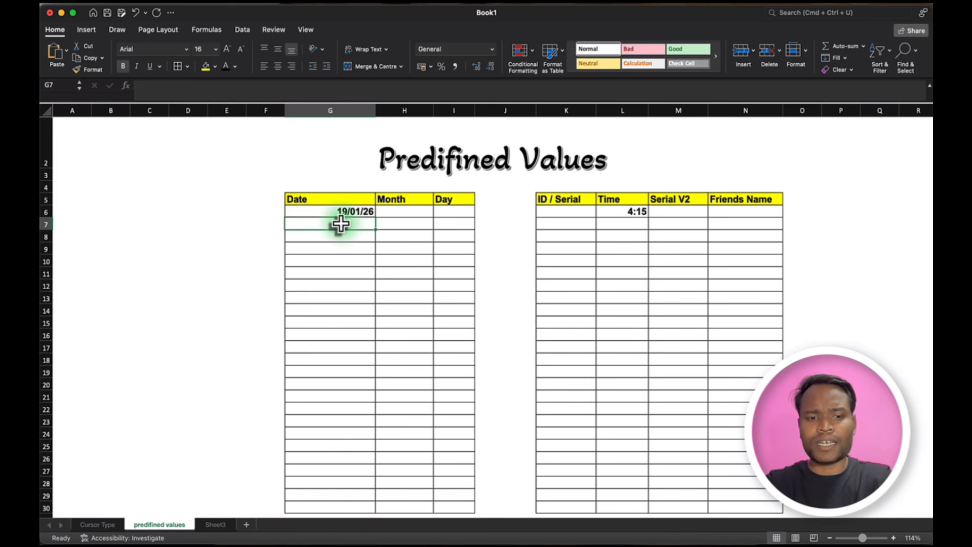
{"action": "type", "text": "20/01/2"}
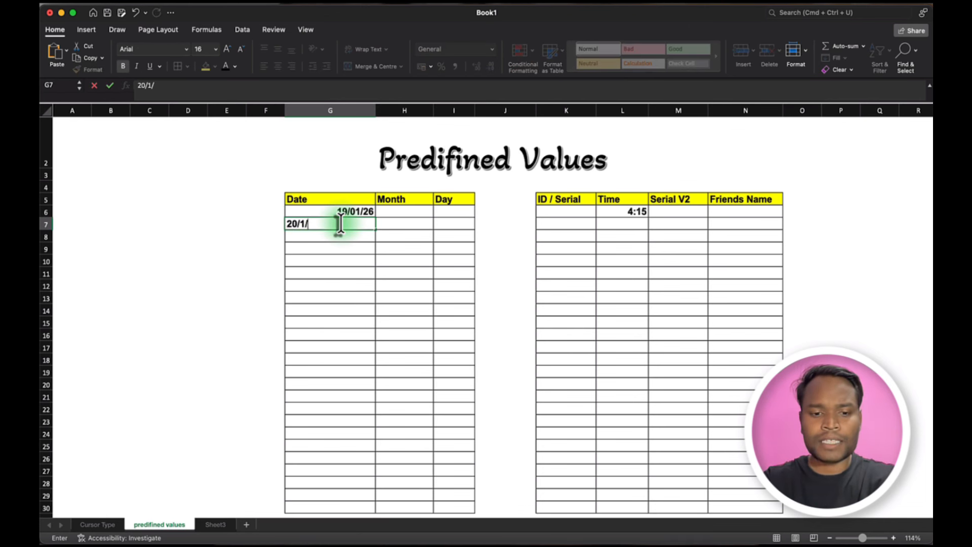
{"action": "type", "text": "6"}
{"action": "left_click", "coordinate": [327, 280]}
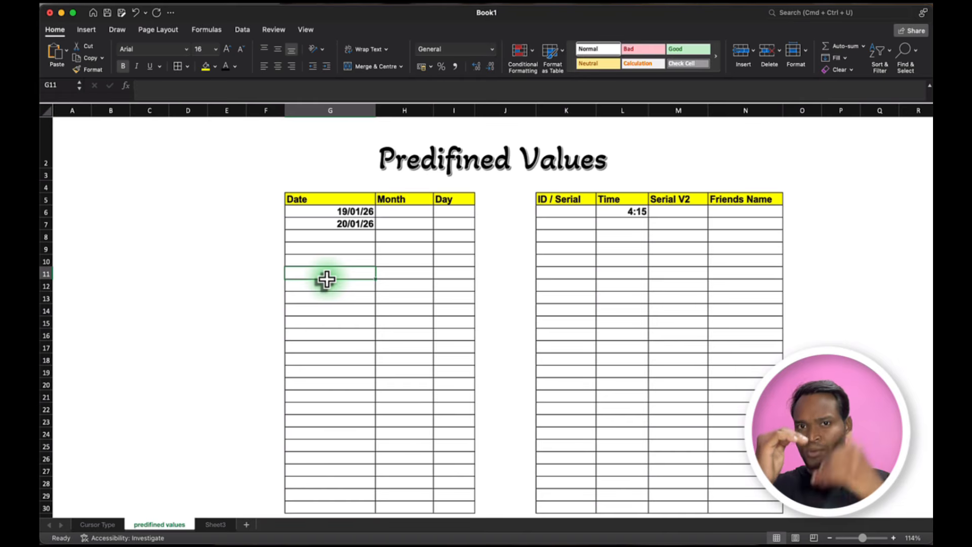
{"action": "left_click", "coordinate": [352, 225]}
{"action": "key", "text": "Delete"}
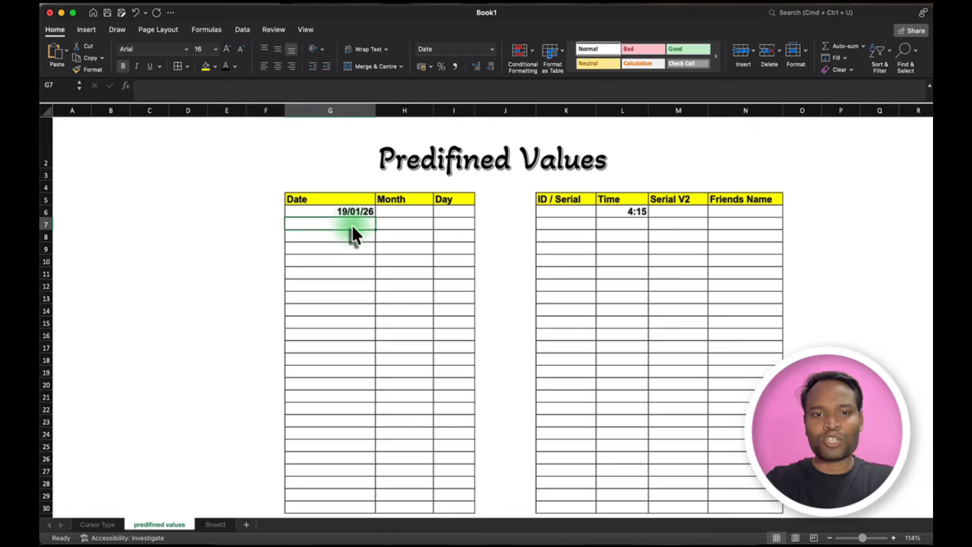
Fill the Date column from 19/01/26 in G6 down to 08/02/26 in G26 with the fill handle.
{"action": "left_click", "coordinate": [348, 212]}
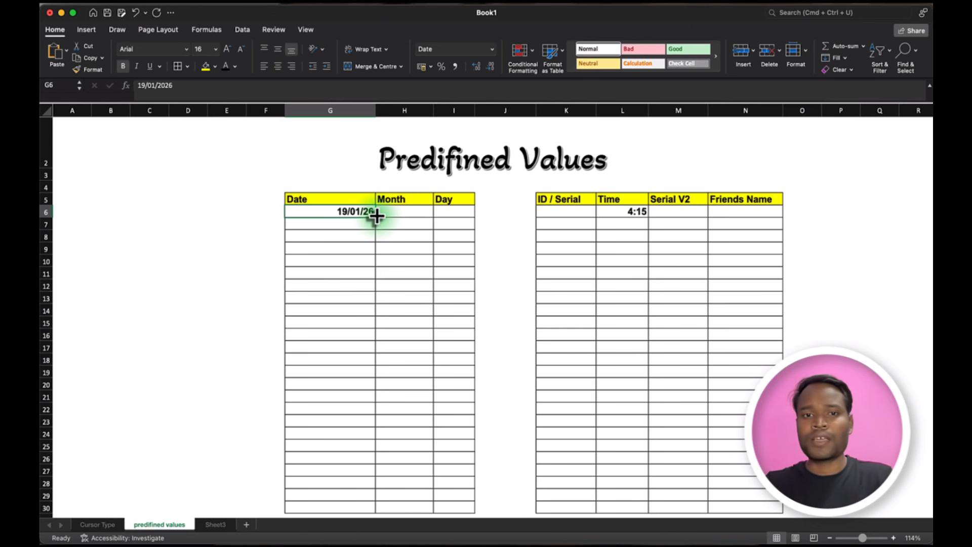
{"action": "left_click_drag", "start_coordinate": [376, 216], "coordinate": [379, 338]}
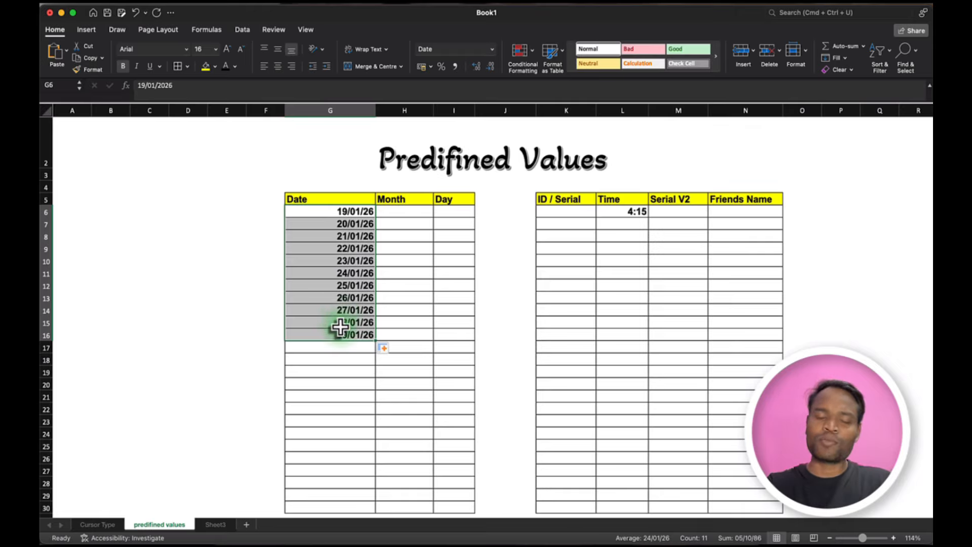
{"action": "left_click_drag", "start_coordinate": [373, 340], "coordinate": [374, 464]}
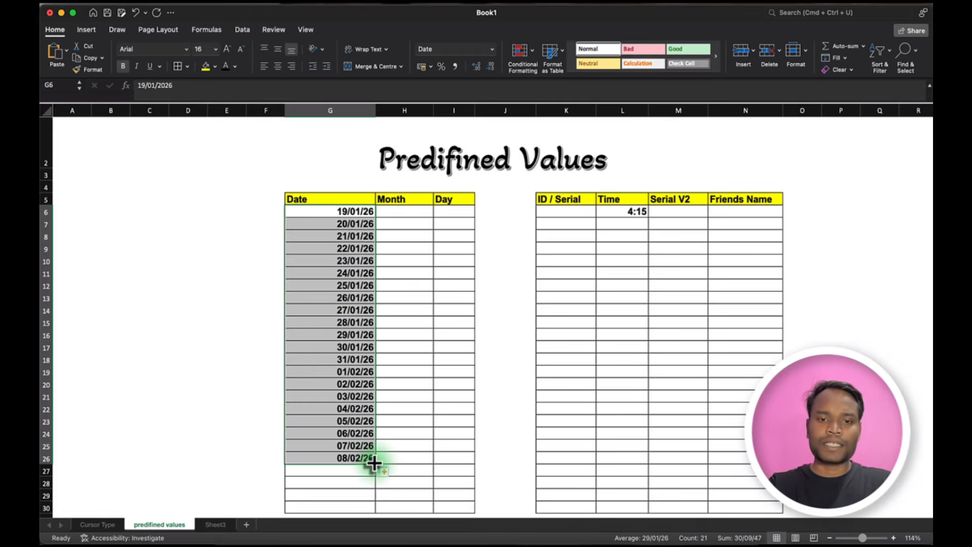
Enter January in the first Month cell (H6) and fill the month series down to December in H17.
{"action": "left_click", "coordinate": [422, 215]}
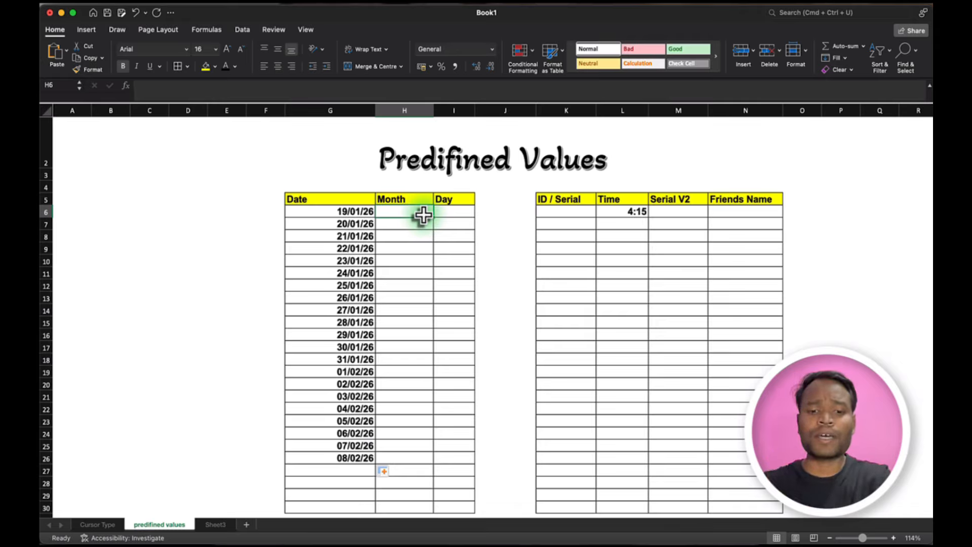
{"action": "type", "text": "Jan"}
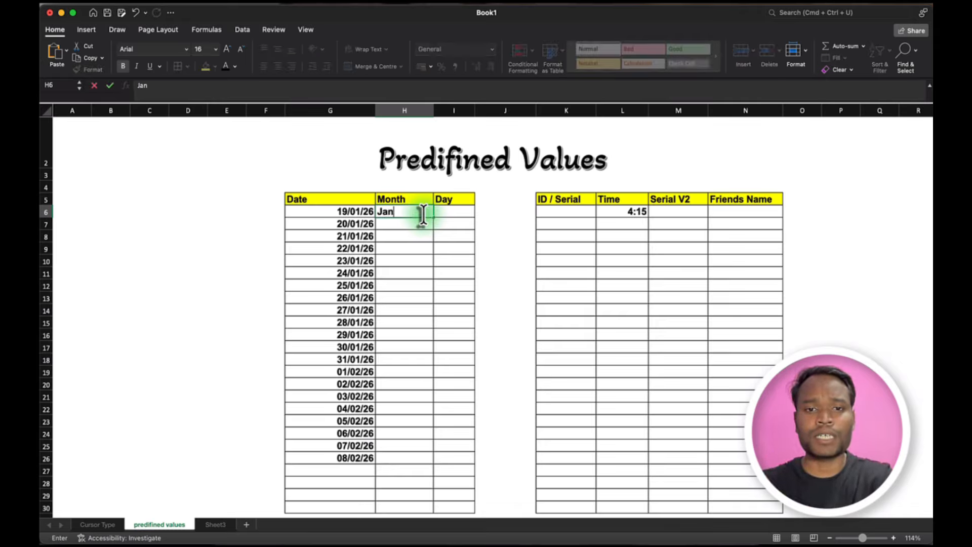
{"action": "type", "text": "uary"}
{"action": "key", "text": "Return"}
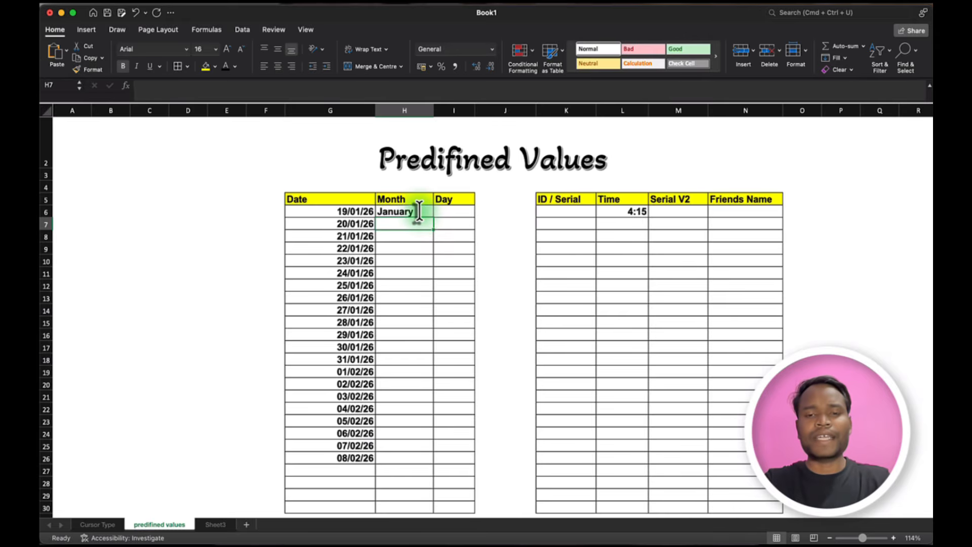
{"action": "left_click", "coordinate": [420, 211]}
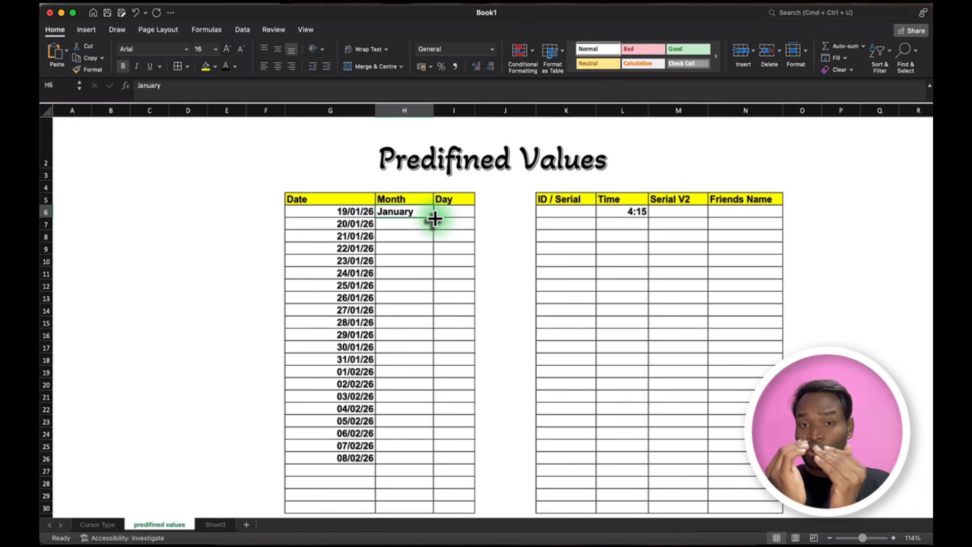
{"action": "left_click_drag", "start_coordinate": [435, 219], "coordinate": [427, 356]}
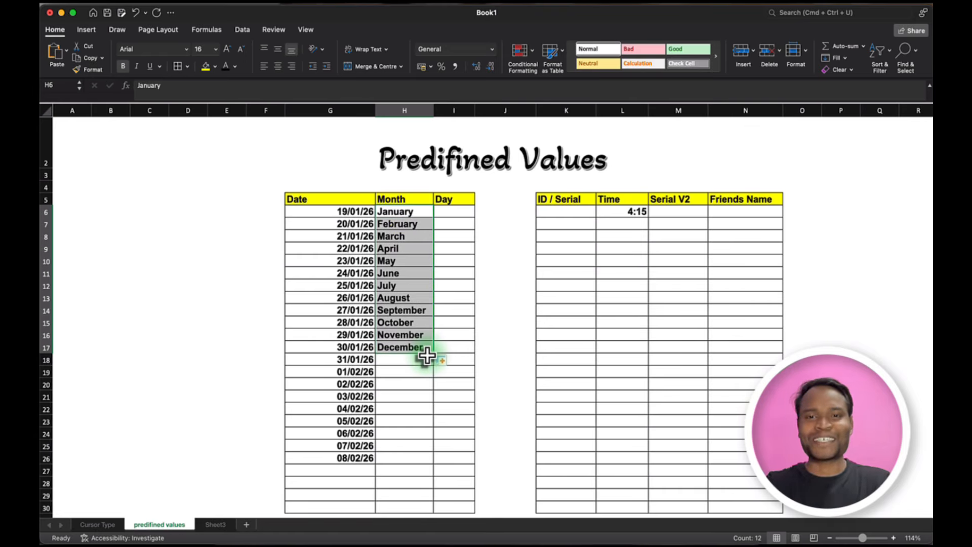
Enter Monday in I6, fill the weekdays down to Sunday in I12, and widen the Day column (I) to fit Wednesday.
{"action": "left_click", "coordinate": [449, 219]}
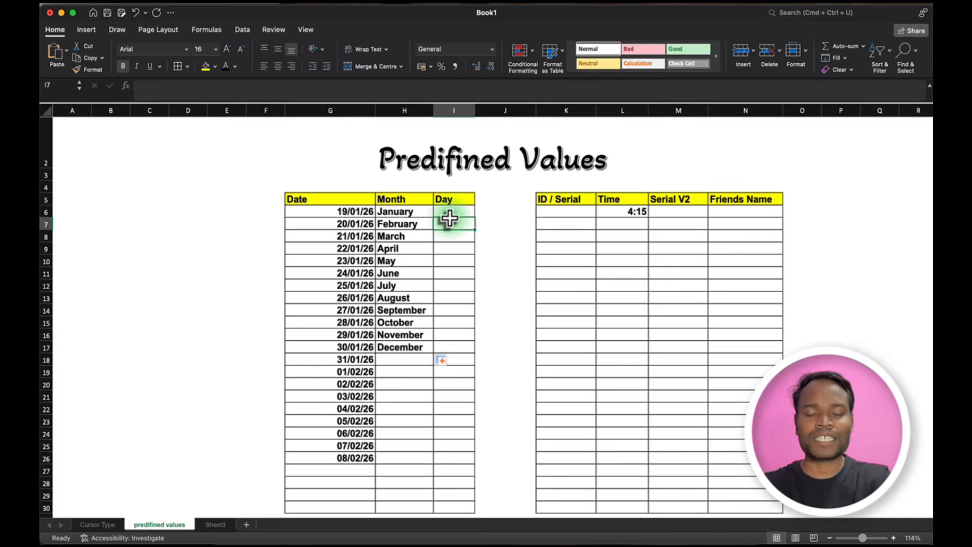
{"action": "left_click", "coordinate": [449, 216]}
{"action": "type", "text": "Monday"}
{"action": "key", "text": "Return"}
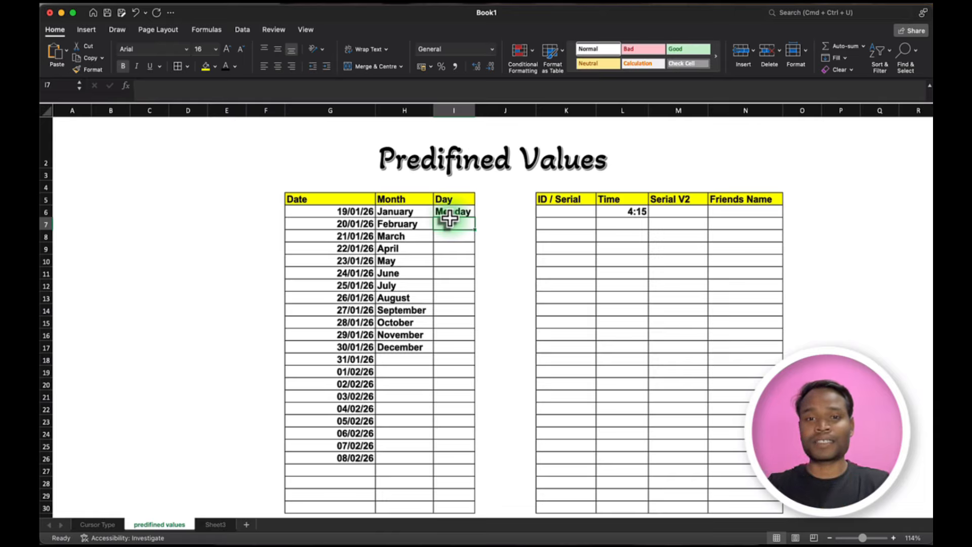
{"action": "left_click", "coordinate": [451, 213]}
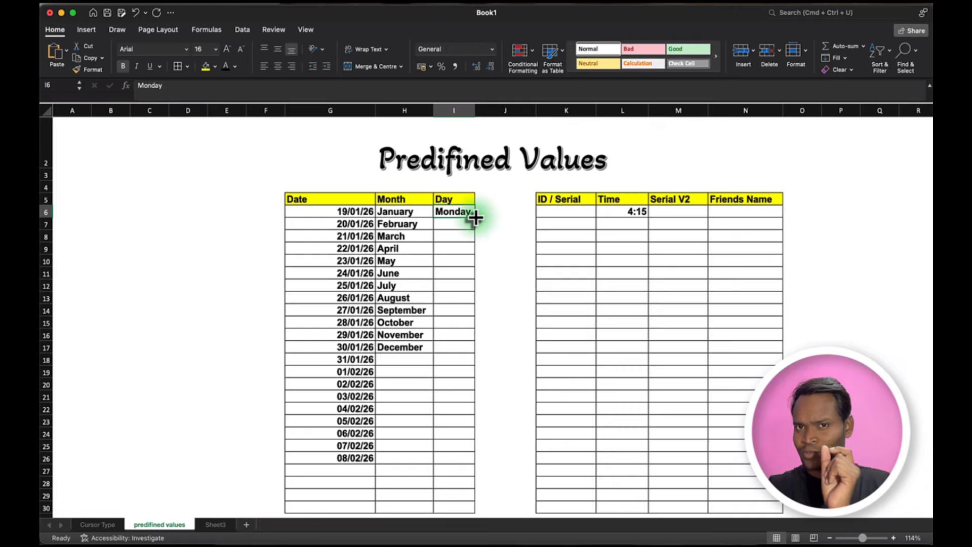
{"action": "left_click_drag", "start_coordinate": [475, 218], "coordinate": [469, 291]}
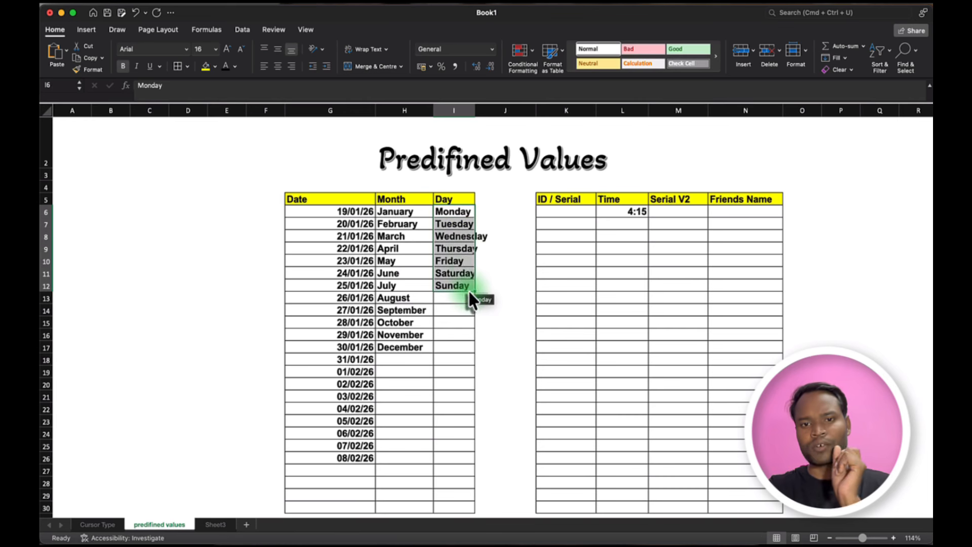
{"action": "left_click", "coordinate": [485, 200]}
{"action": "left_click_drag", "start_coordinate": [475, 110], "coordinate": [492, 235]}
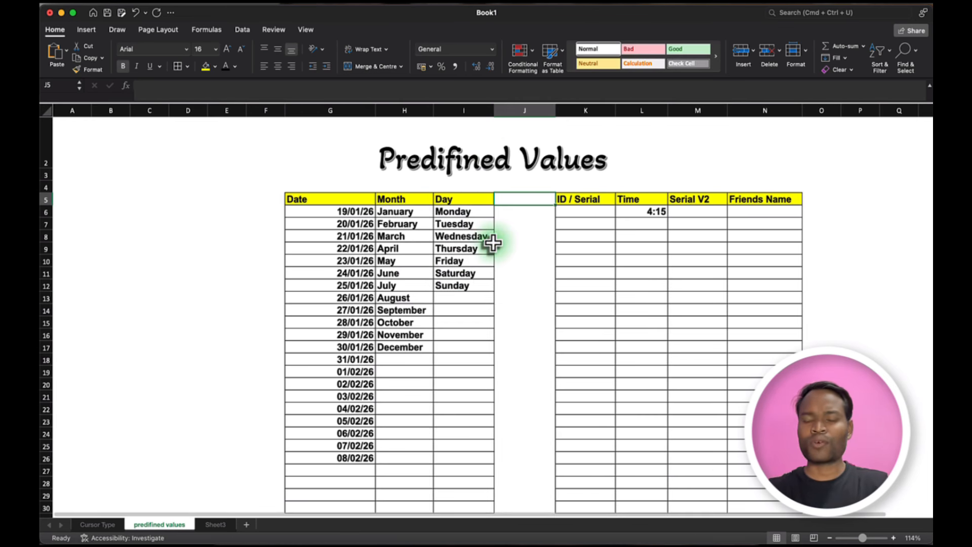
Enter the serial numbers 1 in K6 and 2 in K7 under ID / Serial and select K7.
{"action": "left_click", "coordinate": [601, 202]}
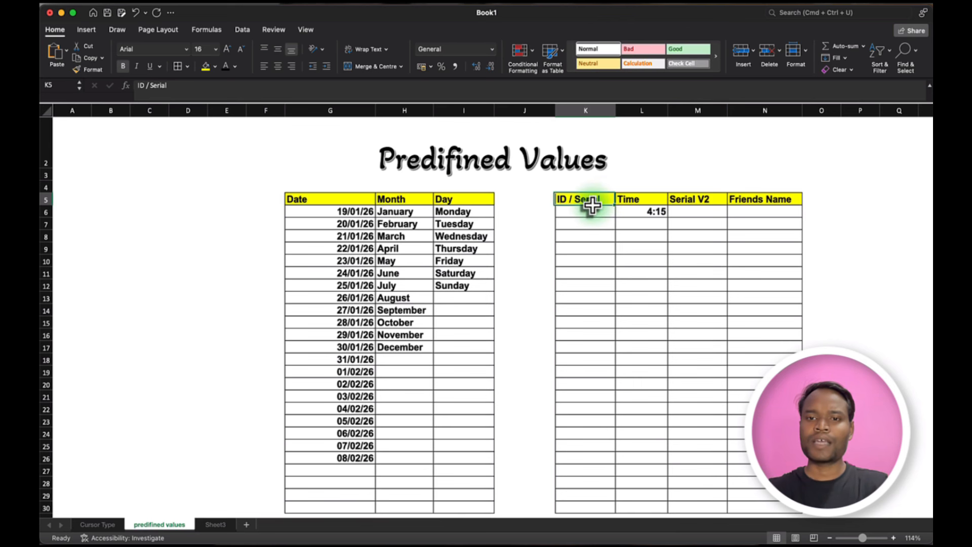
{"action": "left_click", "coordinate": [577, 212]}
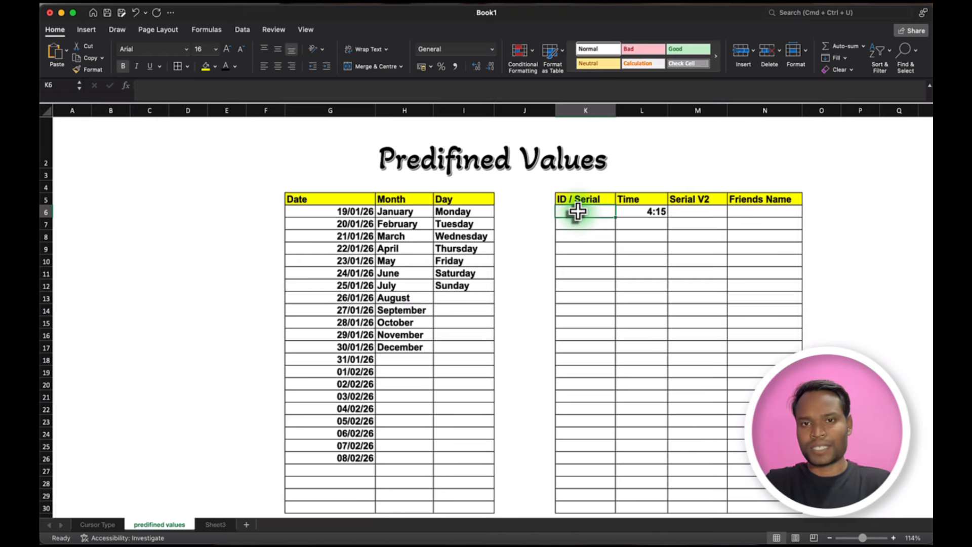
{"action": "type", "text": "1"}
{"action": "key", "text": "Return"}
{"action": "type", "text": "2"}
{"action": "key", "text": "Return"}
{"action": "left_click", "coordinate": [585, 226]}
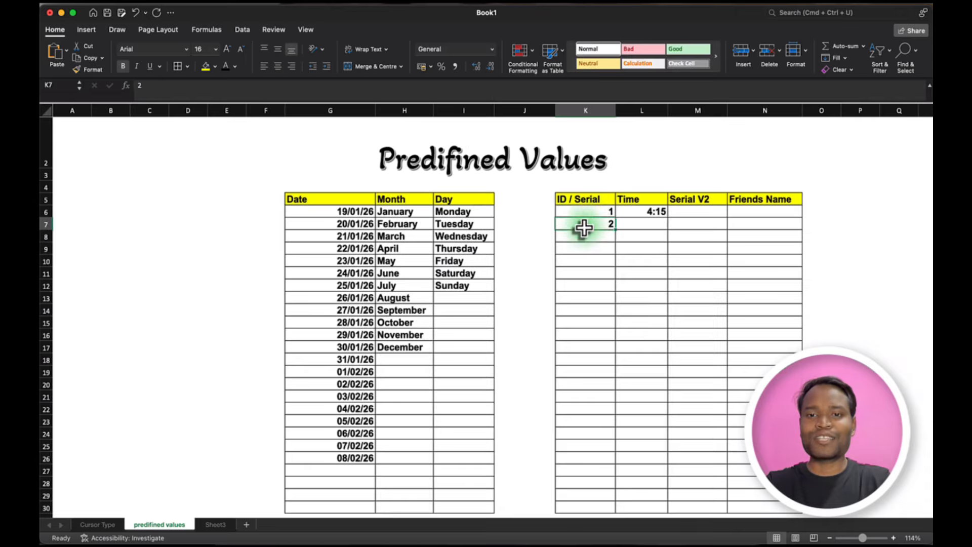
Fill the ID / Serial column from the single value 1 in K6 down to K16, and undo the fill.
{"action": "key", "text": "Delete"}
{"action": "left_click", "coordinate": [595, 210]}
{"action": "left_click_drag", "start_coordinate": [614, 217], "coordinate": [619, 340]}
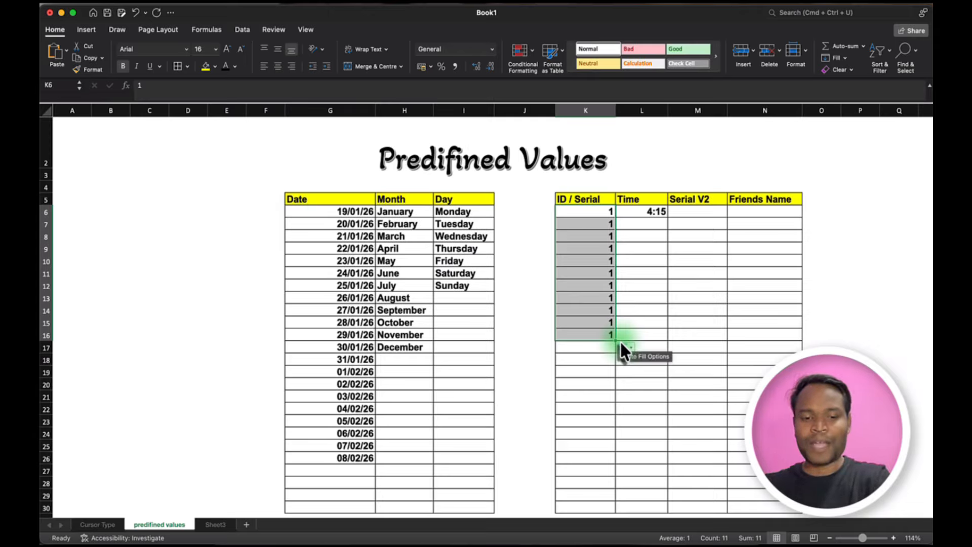
{"action": "key", "text": "super+z"}
{"action": "left_click", "coordinate": [675, 306]}
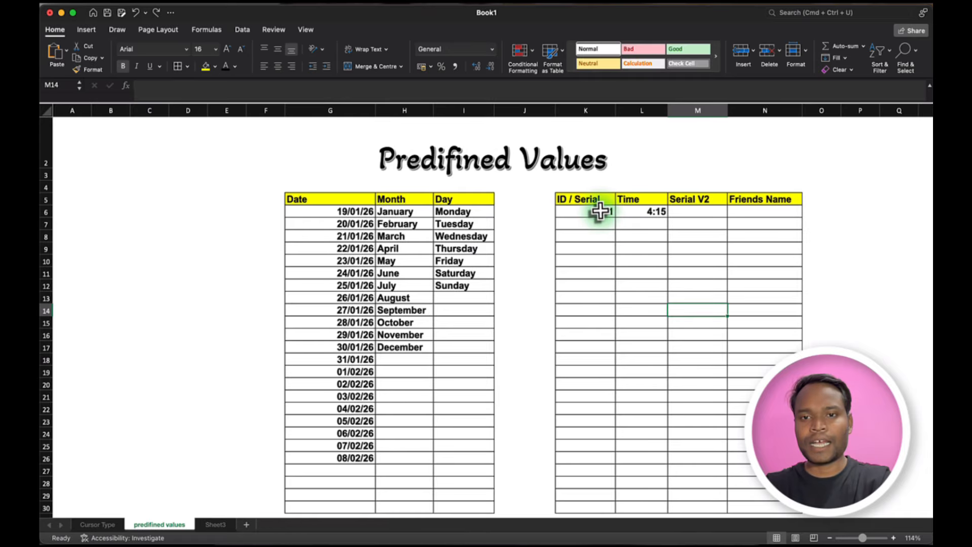
Enter 2 in K7 and fill the serial series from K6:K7 down to 19 in K24.
{"action": "left_click", "coordinate": [601, 211]}
{"action": "left_click", "coordinate": [588, 225]}
{"action": "type", "text": "2"}
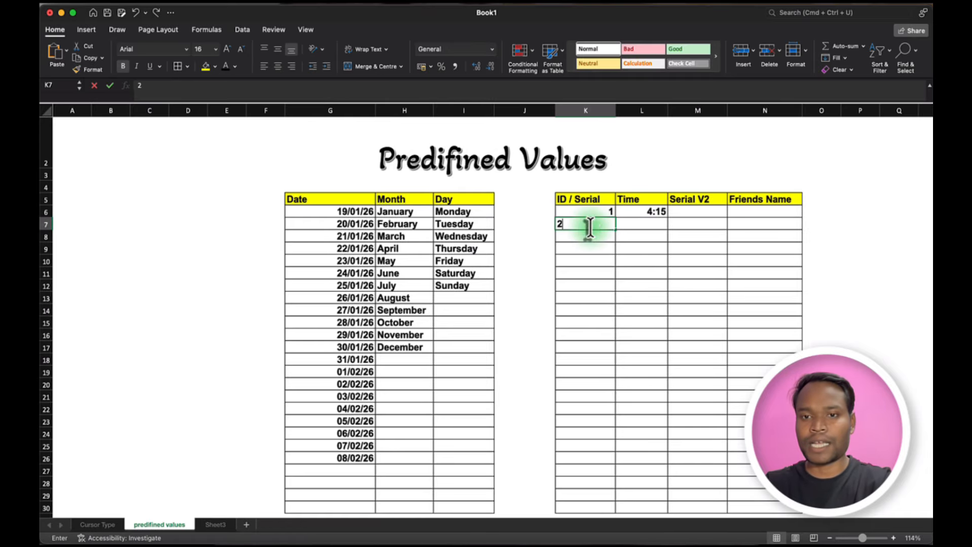
{"action": "key", "text": "Return"}
{"action": "left_click", "coordinate": [603, 212]}
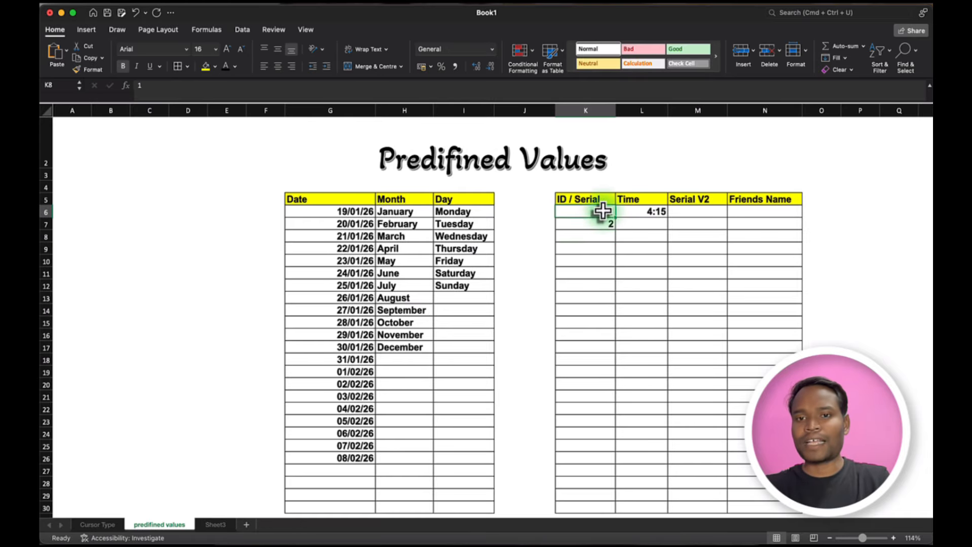
{"action": "left_click_drag", "start_coordinate": [602, 211], "coordinate": [603, 224]}
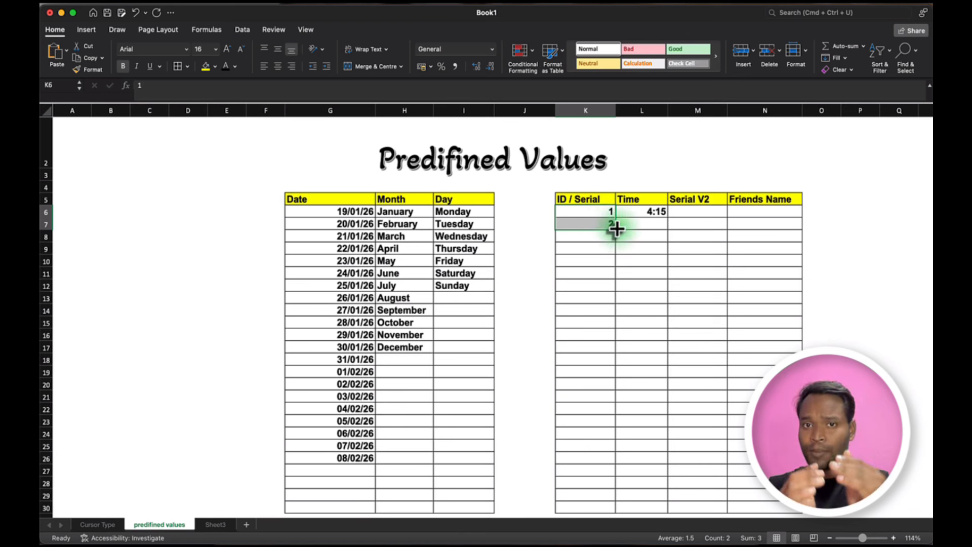
{"action": "left_click_drag", "start_coordinate": [617, 229], "coordinate": [614, 435]}
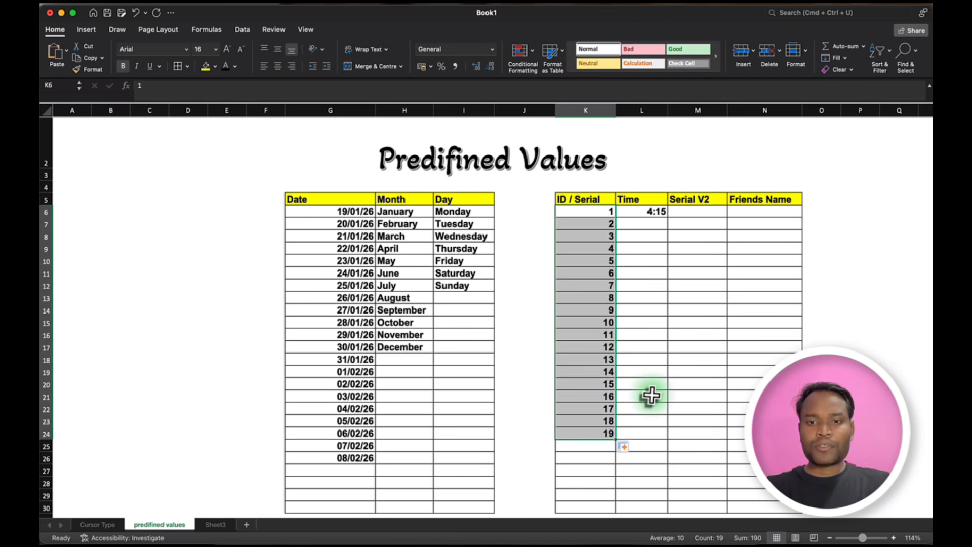
{"action": "left_click", "coordinate": [620, 410]}
{"action": "left_click", "coordinate": [602, 430]}
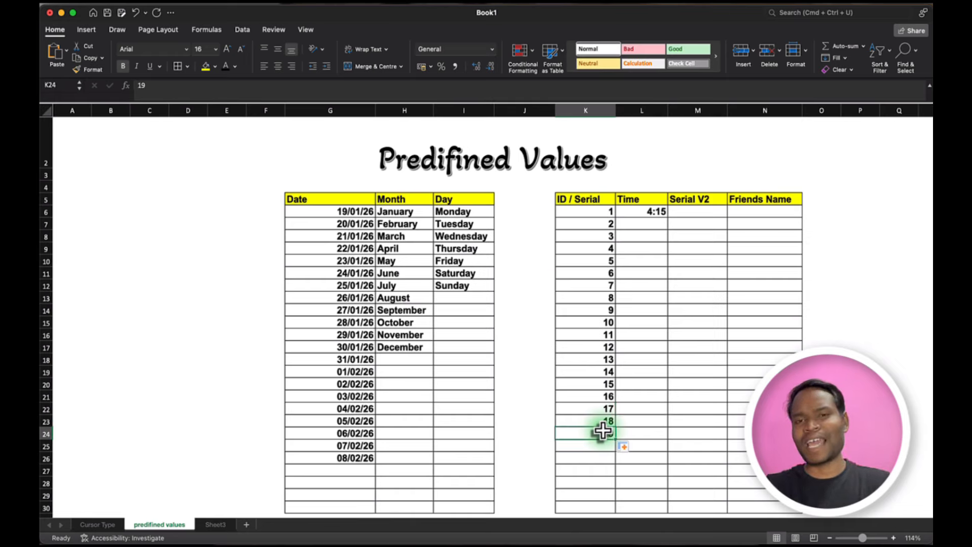
Replace the ID / Serial numbers in K6:K24 with an odd-number series starting 1, 3 and filled down to 21 in K16.
{"action": "left_click_drag", "start_coordinate": [593, 211], "coordinate": [597, 438]}
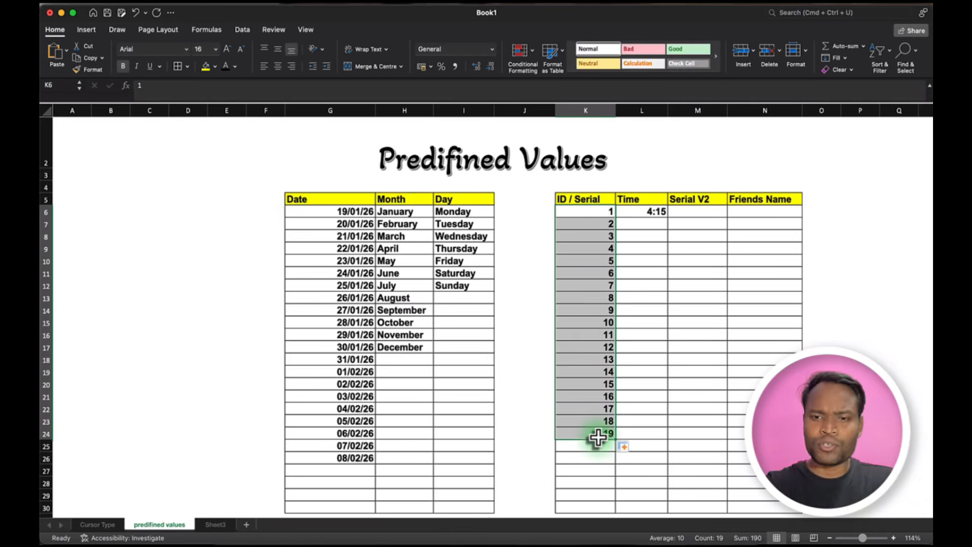
{"action": "key", "text": "Delete"}
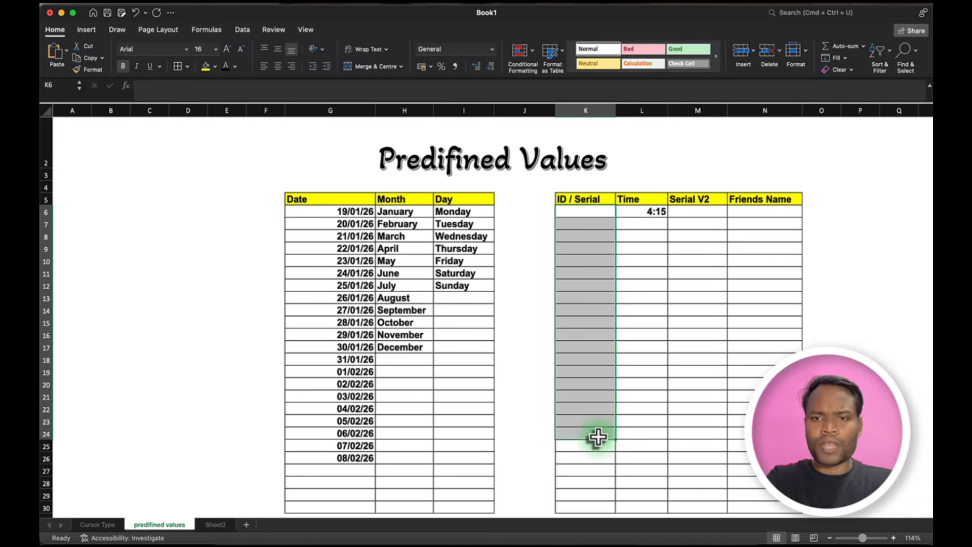
{"action": "left_click", "coordinate": [588, 213]}
{"action": "type", "text": "1"}
{"action": "key", "text": "Return"}
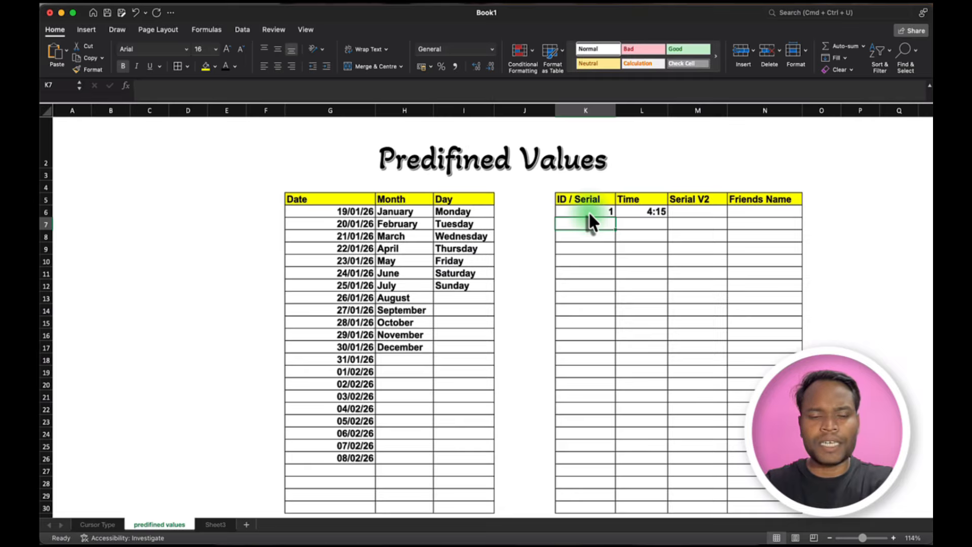
{"action": "type", "text": "3"}
{"action": "key", "text": "Return"}
{"action": "left_click", "coordinate": [614, 260]}
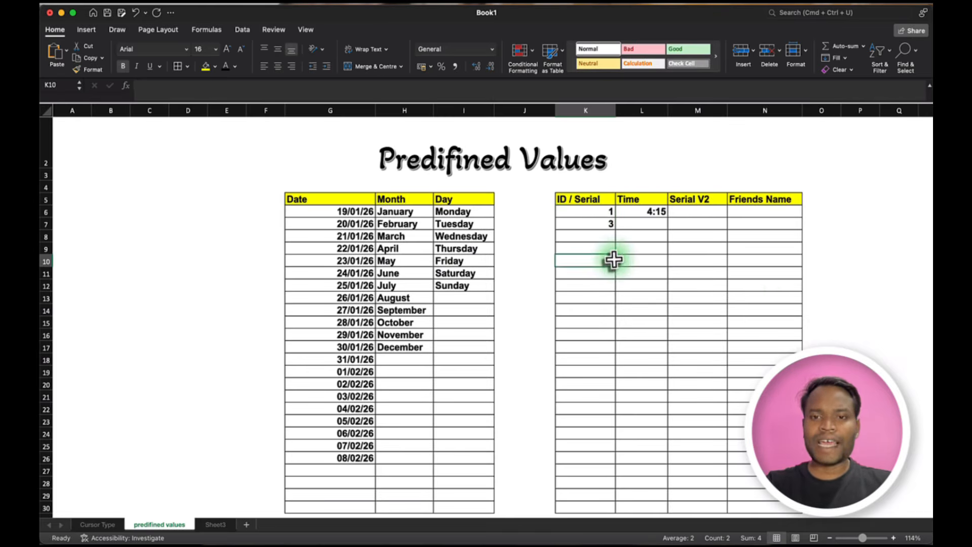
{"action": "left_click_drag", "start_coordinate": [610, 211], "coordinate": [622, 336]}
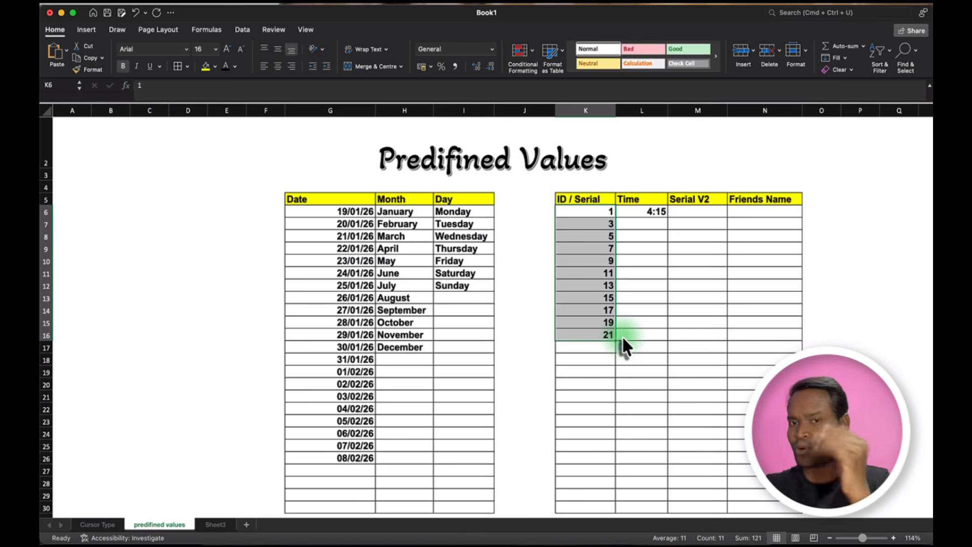
Replace the first Time value in L6 with 8:13 and fill the hourly series down to 16:13 in L14.
{"action": "left_click", "coordinate": [661, 215]}
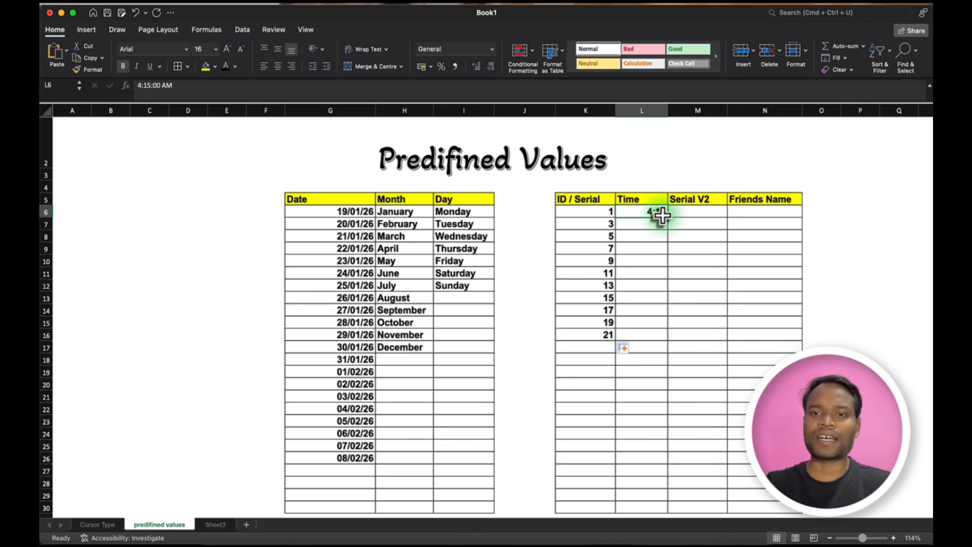
{"action": "key", "text": "BackSpace"}
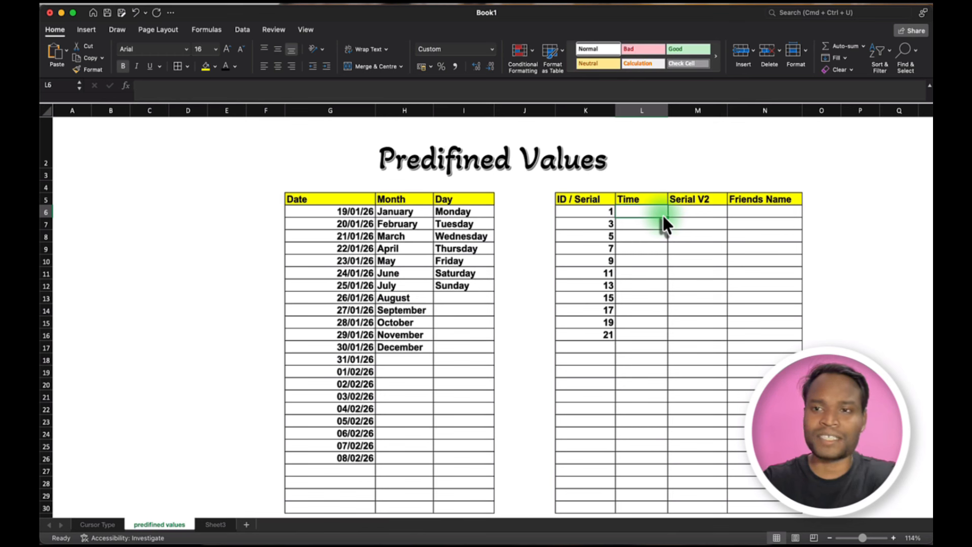
{"action": "type", "text": "8:13"}
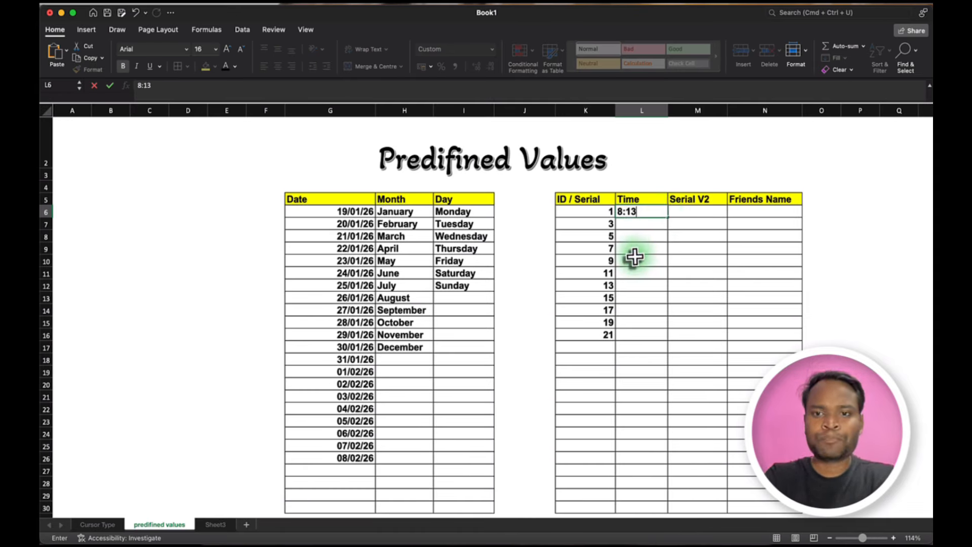
{"action": "left_click", "coordinate": [633, 253]}
{"action": "left_click", "coordinate": [659, 215]}
{"action": "left_click_drag", "start_coordinate": [667, 217], "coordinate": [674, 328]}
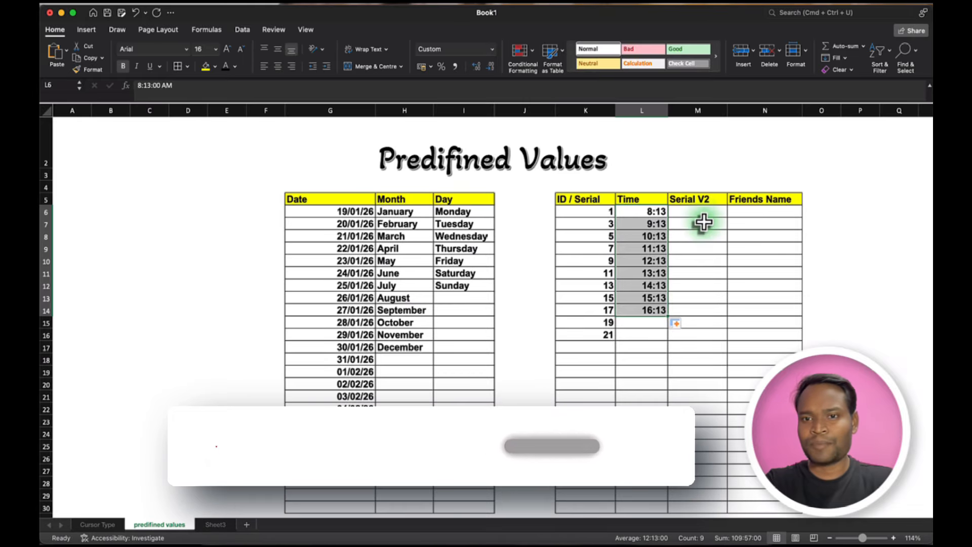
Enter A100 in M6 and A101 in M7 under Serial V2, and fill the series down to A108 in M14.
{"action": "left_click", "coordinate": [679, 213]}
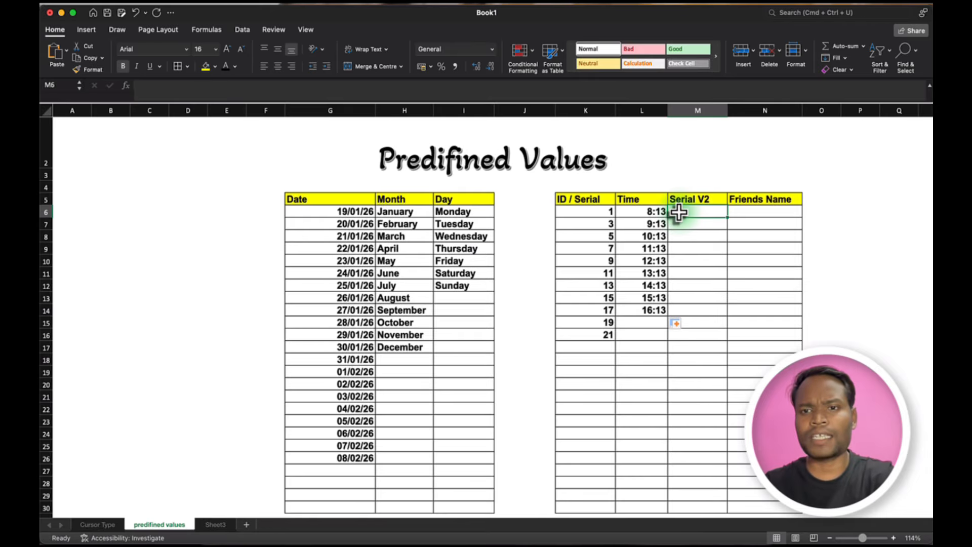
{"action": "type", "text": "A100"}
{"action": "key", "text": "Return"}
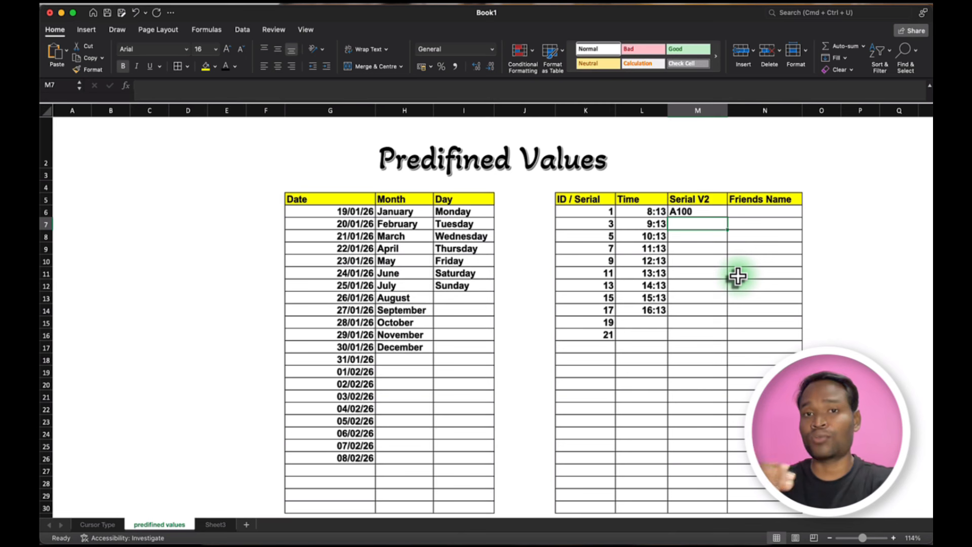
{"action": "type", "text": "A101"}
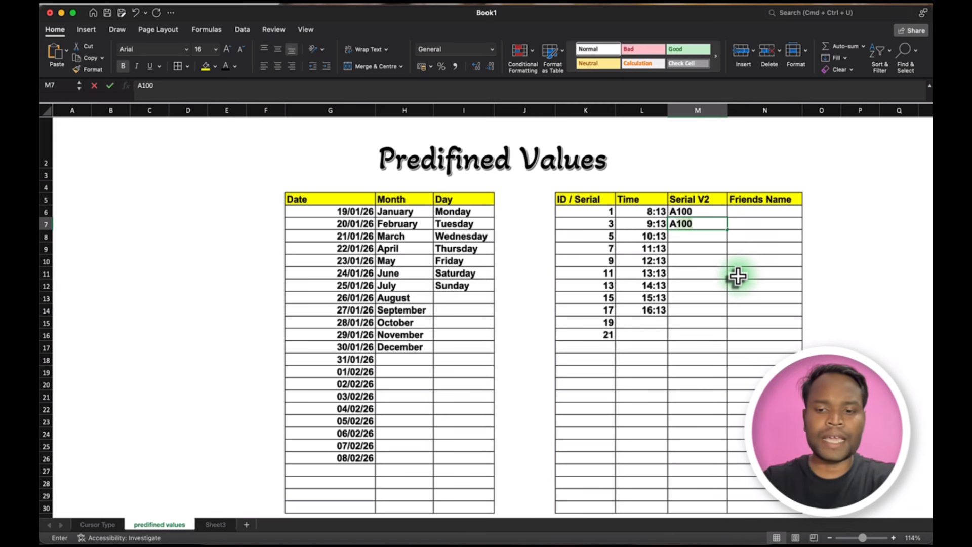
{"action": "key", "text": "Return"}
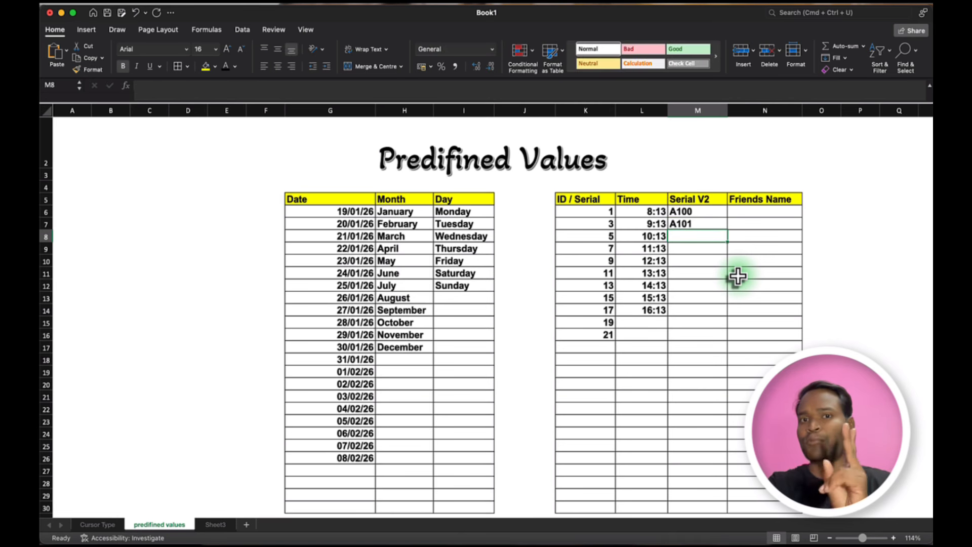
{"action": "left_click_drag", "start_coordinate": [690, 211], "coordinate": [725, 314]}
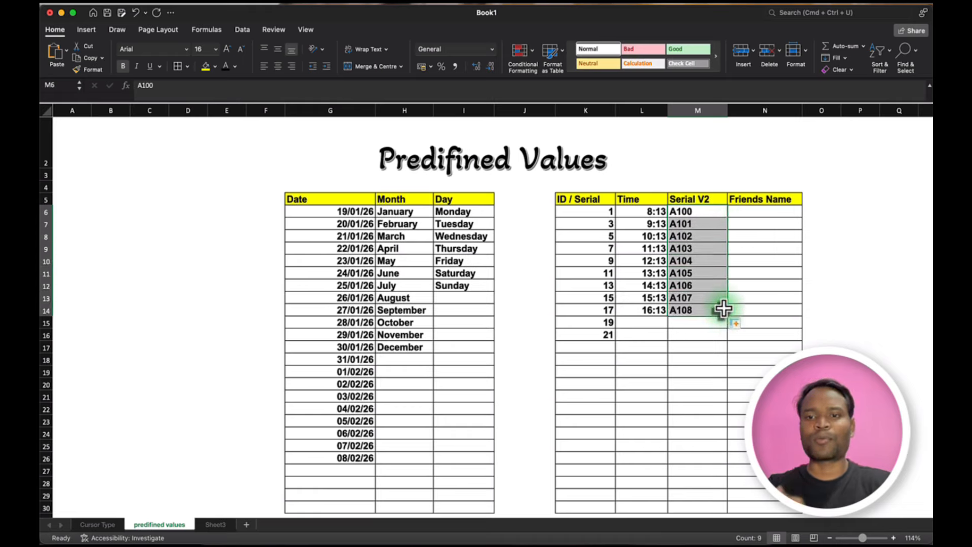
{"action": "left_click", "coordinate": [700, 247]}
{"action": "left_click", "coordinate": [695, 261]}
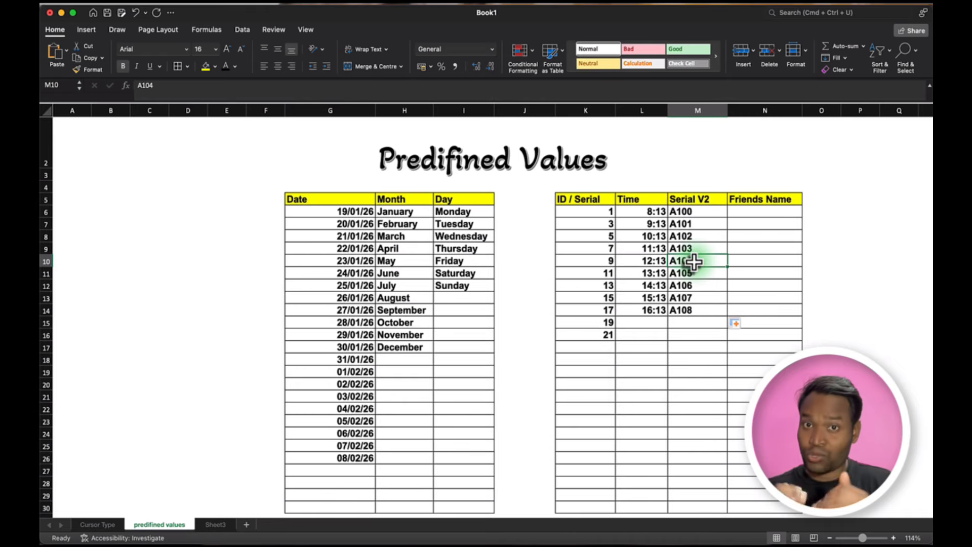
Enter three friends' first names in N6, N7 and N8 of the Friends Name column.
{"action": "left_click", "coordinate": [754, 212]}
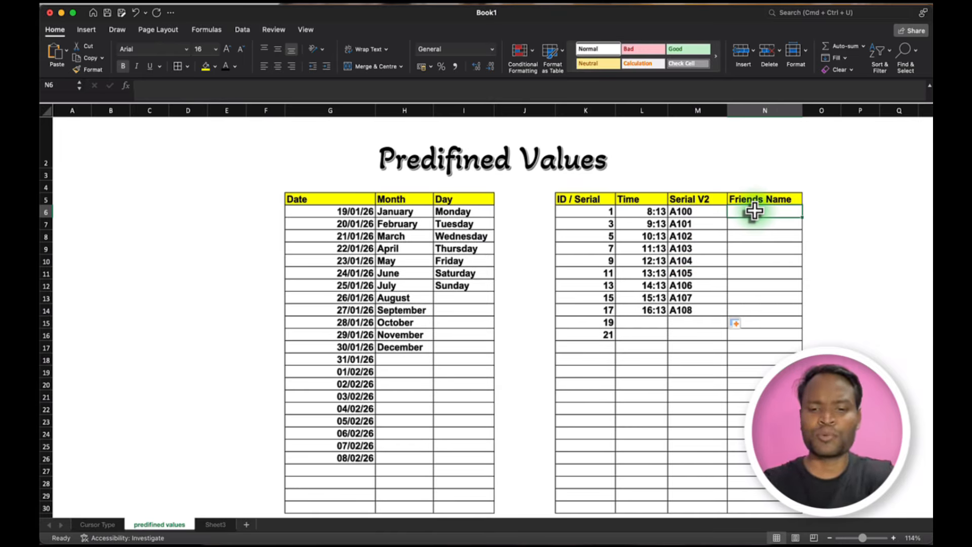
{"action": "type", "text": "Sa"}
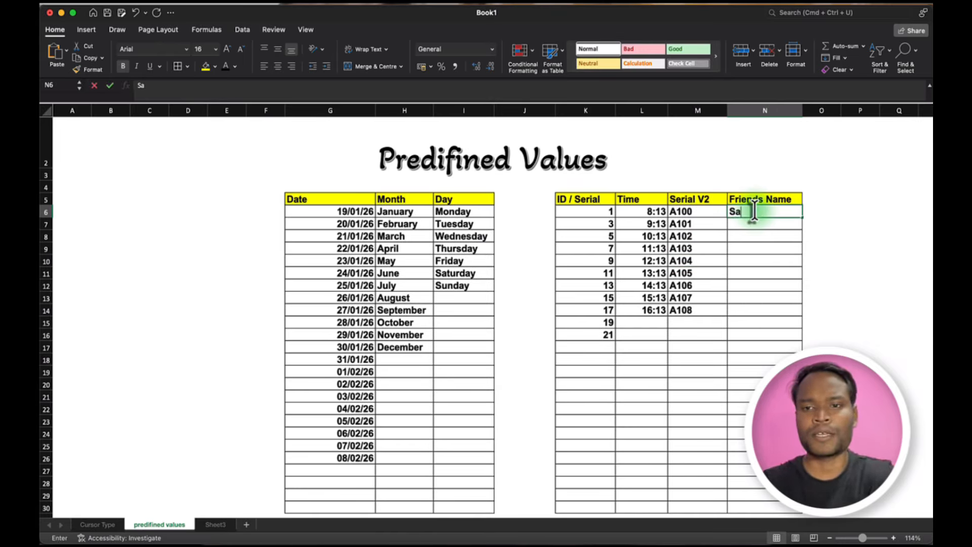
{"action": "type", "text": "ptarshi"}
{"action": "key", "text": "Return"}
{"action": "type", "text": "Rakhi"}
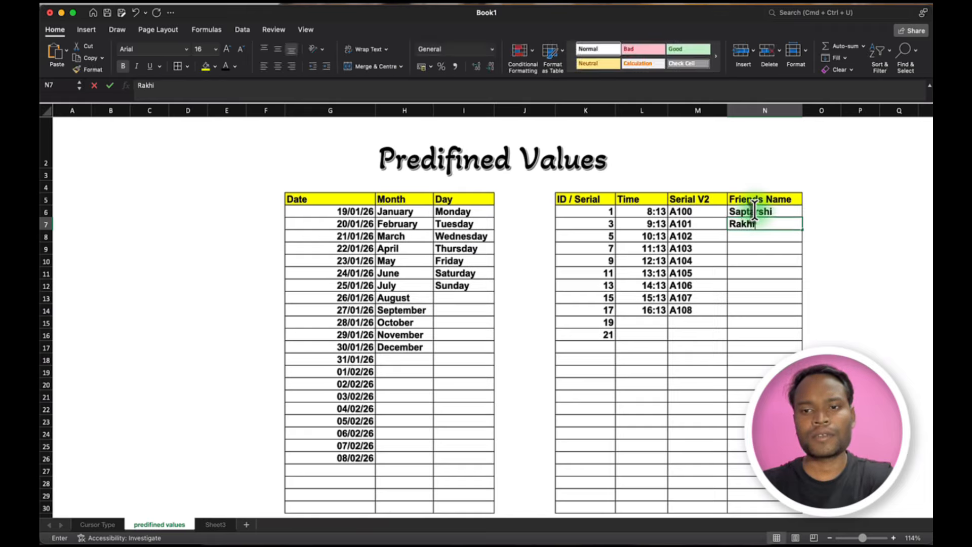
{"action": "key", "text": "Return"}
{"action": "type", "text": "Ankita"}
{"action": "key", "text": "Return"}
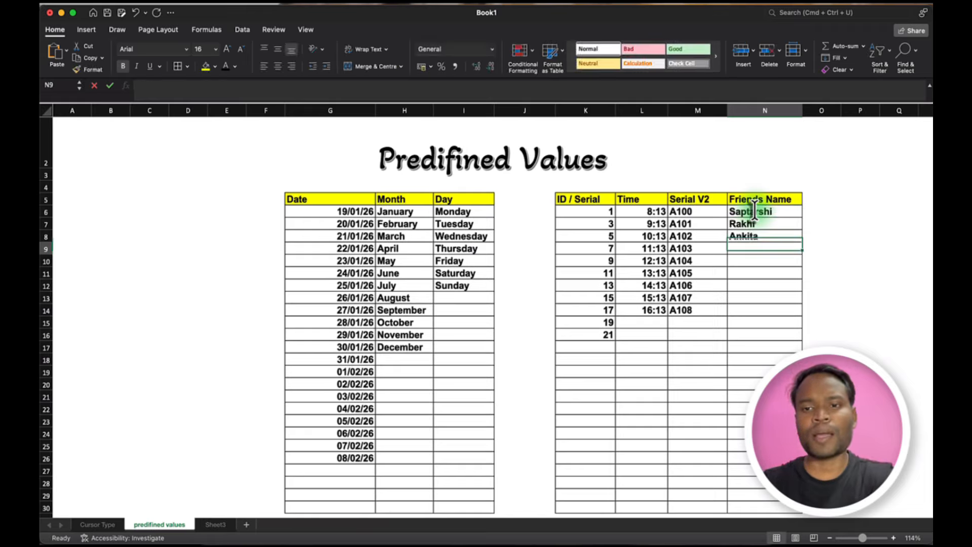
Repeat the three names in N6:N8 down the Friends Name column to N16 with the fill handle.
{"action": "left_click_drag", "start_coordinate": [767, 210], "coordinate": [772, 235]}
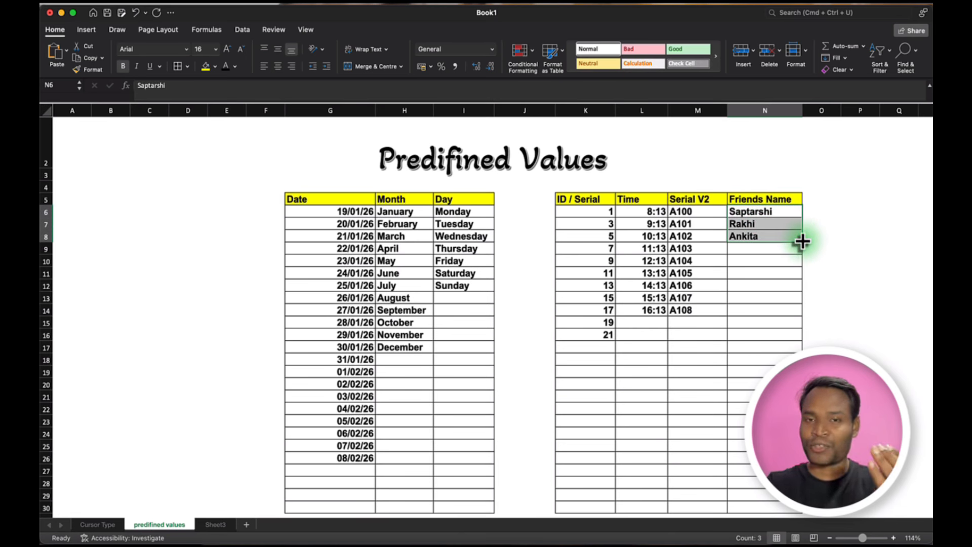
{"action": "left_click_drag", "start_coordinate": [803, 242], "coordinate": [803, 336]}
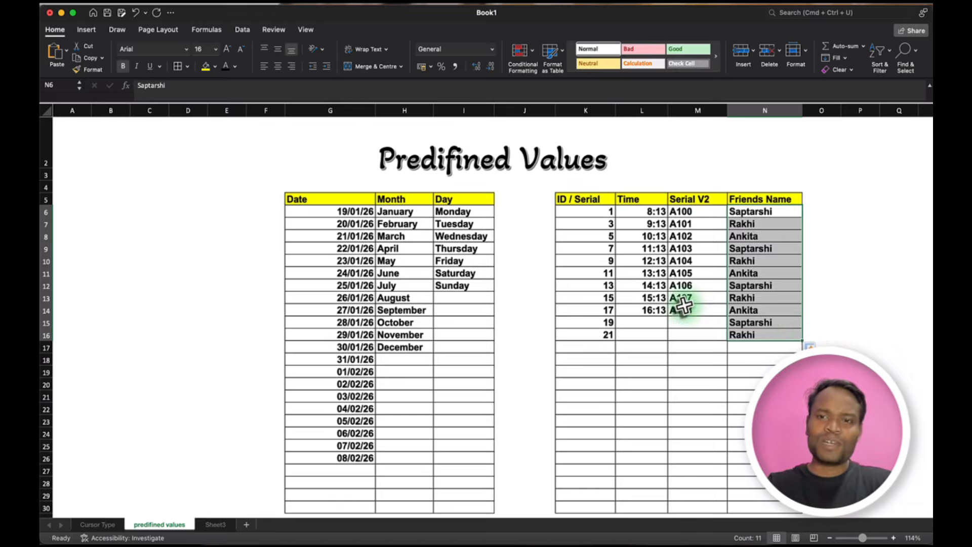
{"action": "left_click", "coordinate": [564, 311]}
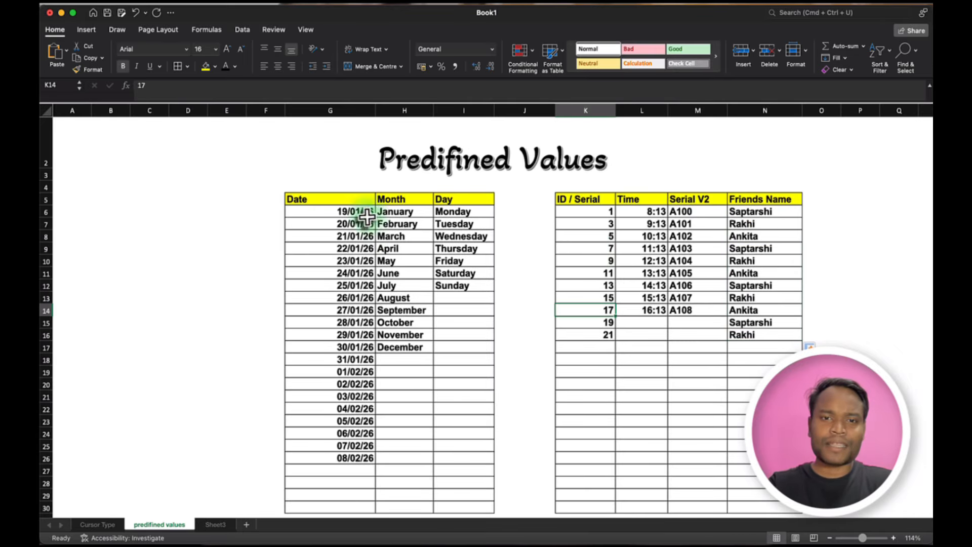
{"action": "left_click", "coordinate": [350, 211]}
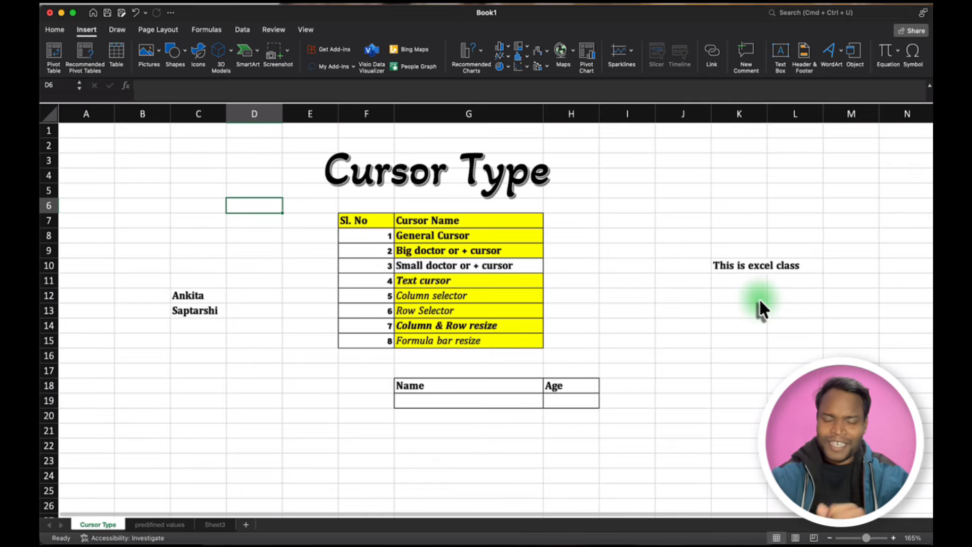
On the Cursor Type sheet, move the names in C12 and C13 to G19 and G20 under the Name heading.
{"action": "left_click", "coordinate": [476, 385]}
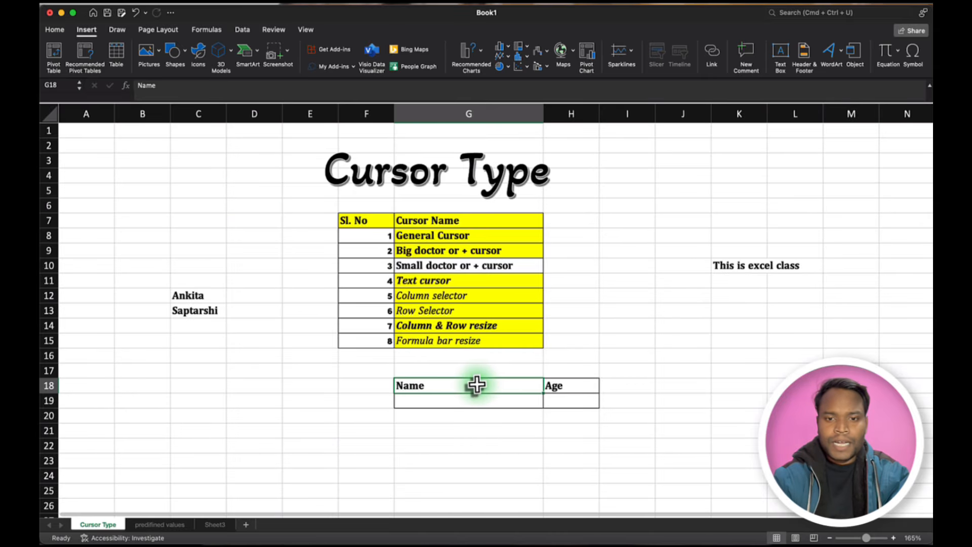
{"action": "left_click", "coordinate": [546, 384]}
{"action": "left_click", "coordinate": [475, 407]}
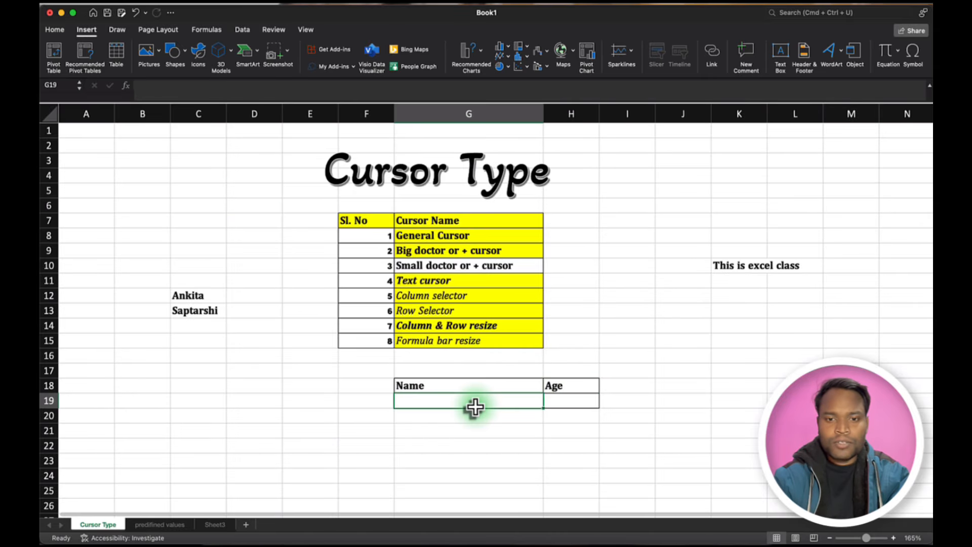
{"action": "left_click", "coordinate": [571, 402]}
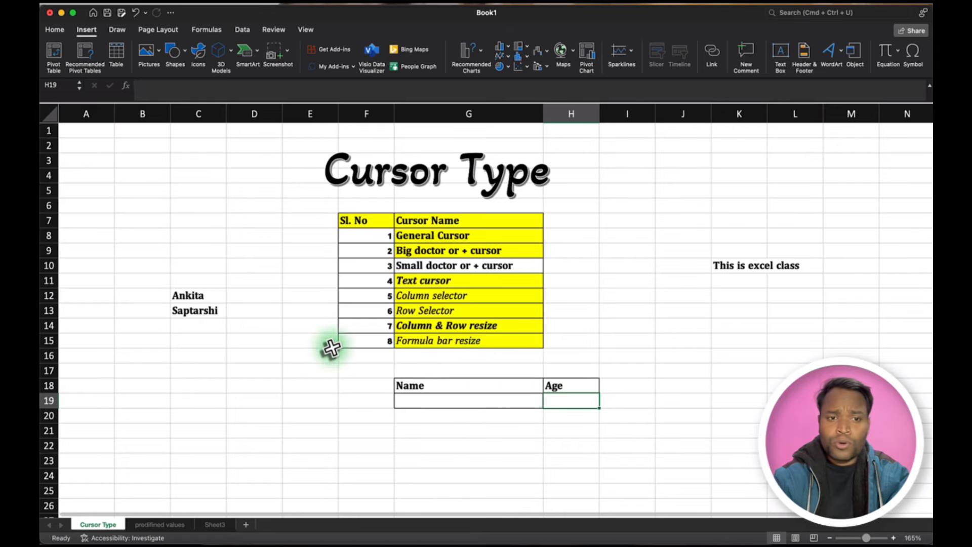
{"action": "left_click", "coordinate": [196, 297]}
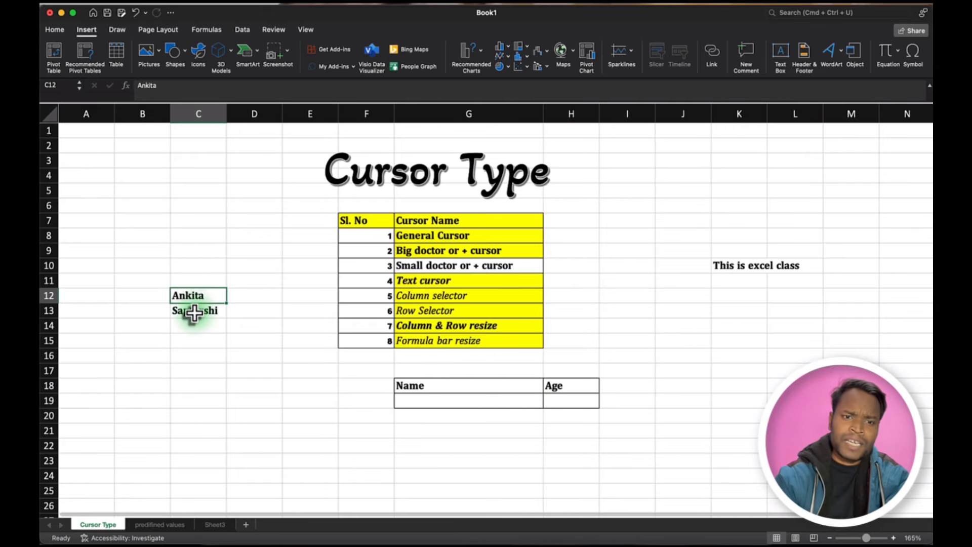
{"action": "left_click", "coordinate": [198, 310]}
{"action": "left_click", "coordinate": [201, 299]}
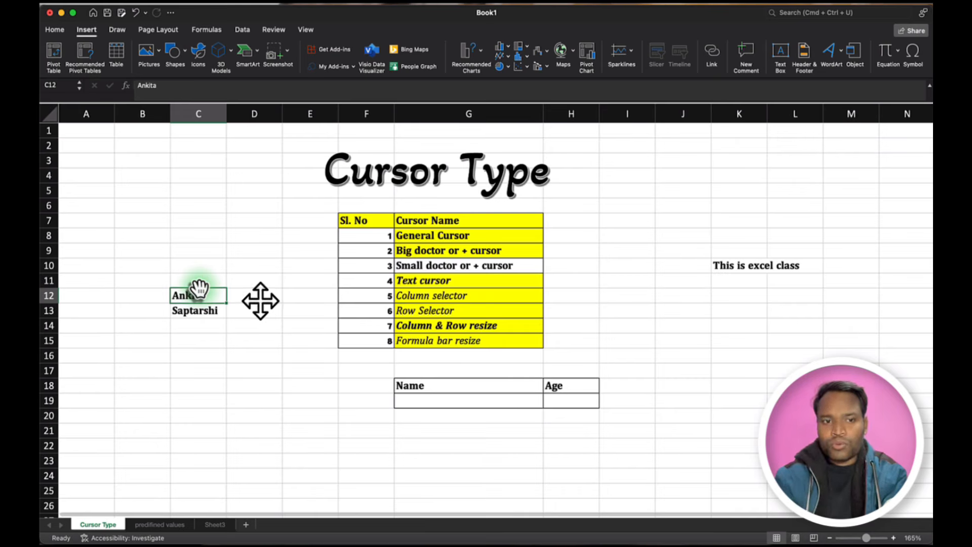
{"action": "left_click_drag", "start_coordinate": [199, 288], "coordinate": [452, 399]}
{"action": "left_click", "coordinate": [193, 313]}
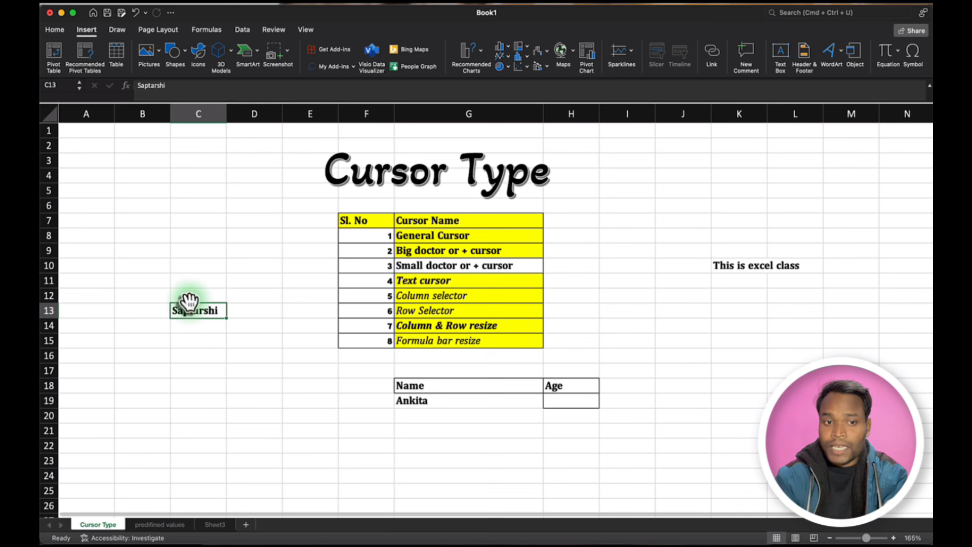
{"action": "left_click_drag", "start_coordinate": [190, 303], "coordinate": [434, 415]}
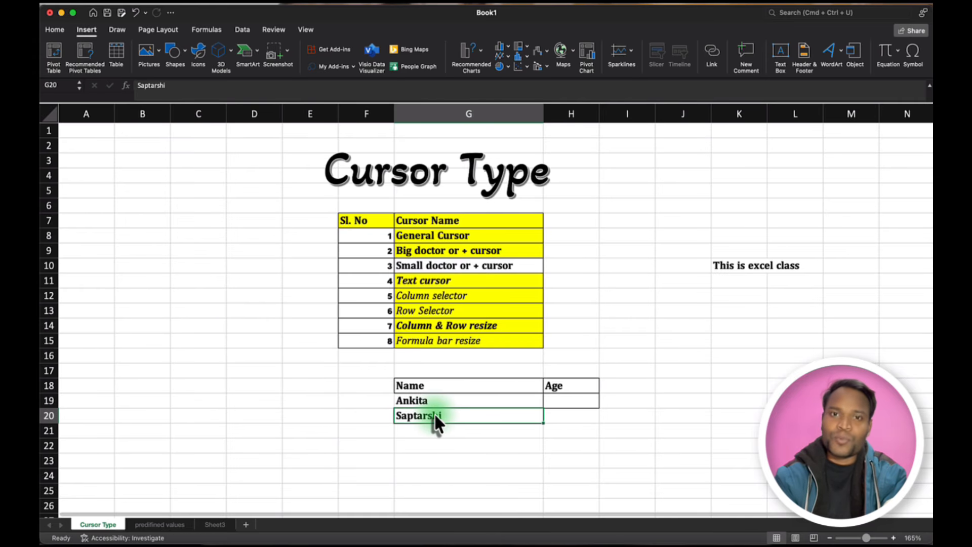